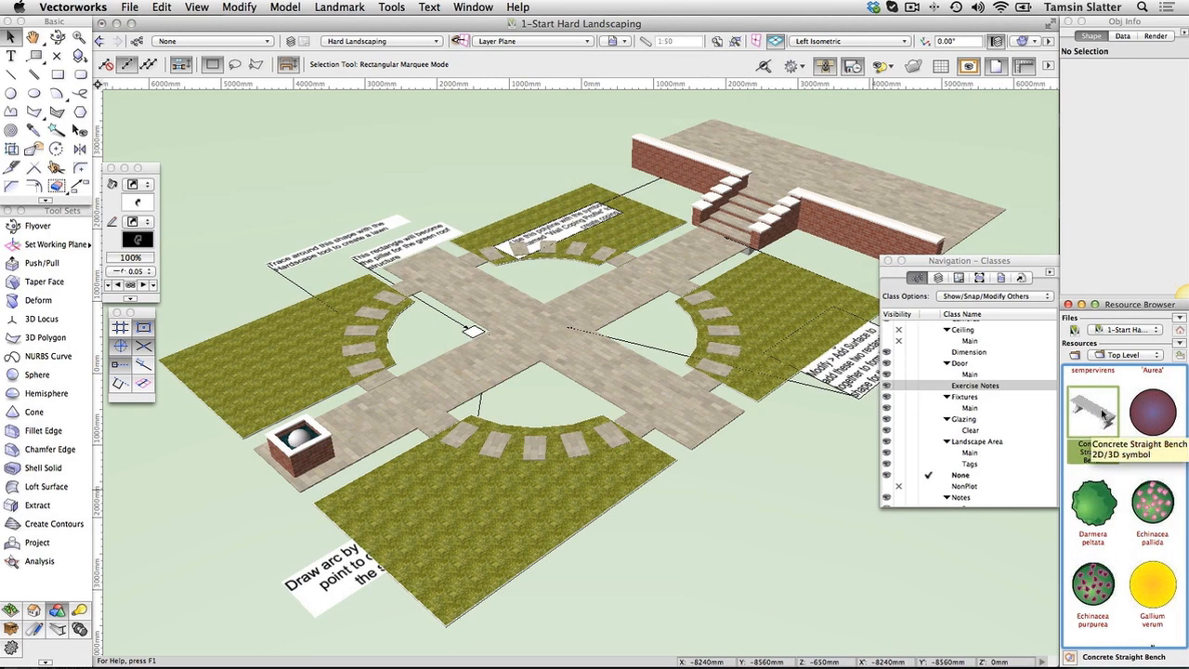
Step: Look through the file's symbols for the Concrete Straight Bench and SiteFurn-Landscape Forms CL350-00, and check the options for adding favorite files
scroll(1103, 423, down, 1)
scroll(1102, 413, up, 1)
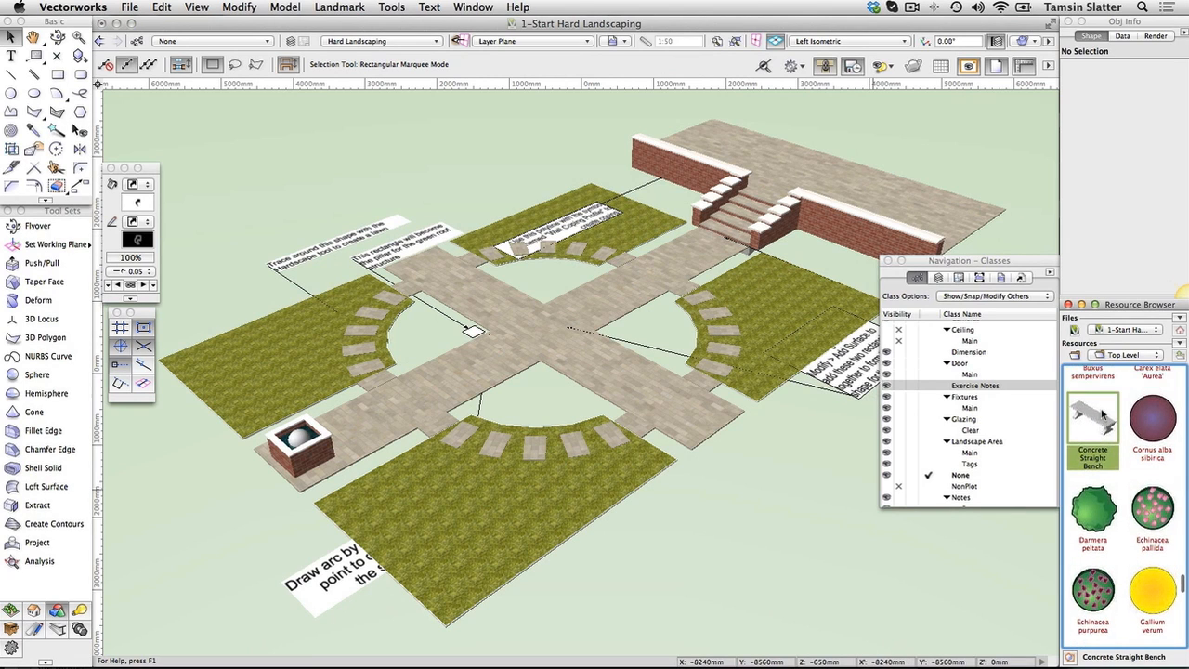
scroll(1103, 415, down, 10)
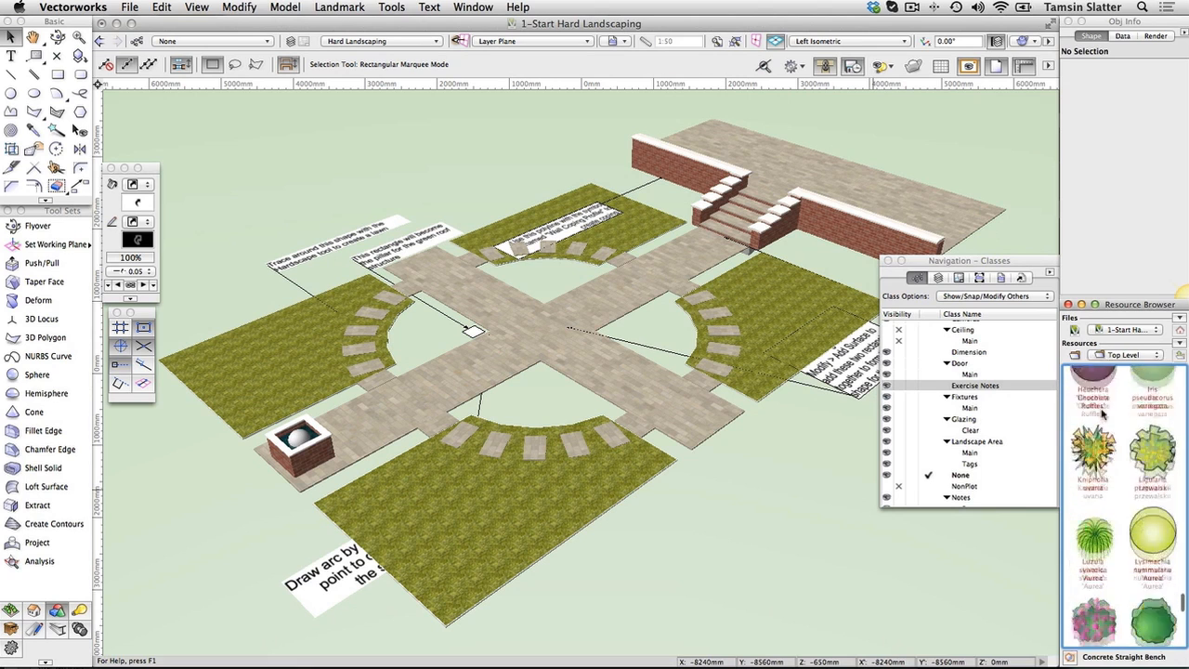
scroll(1103, 415, down, 3)
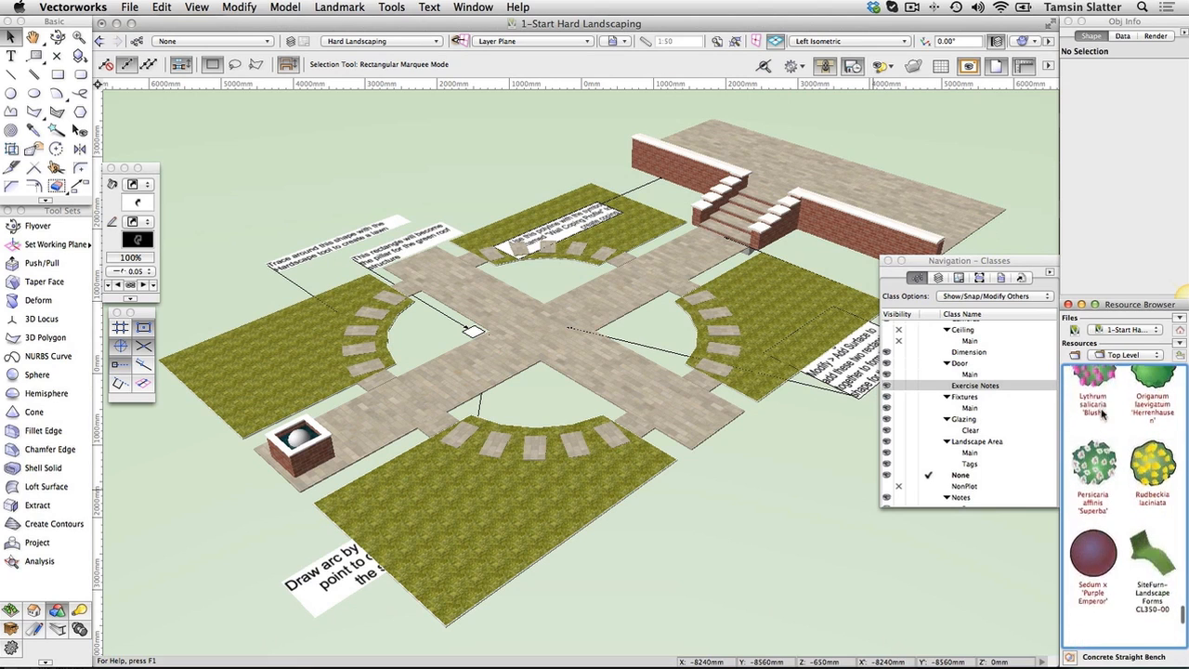
click(1166, 557)
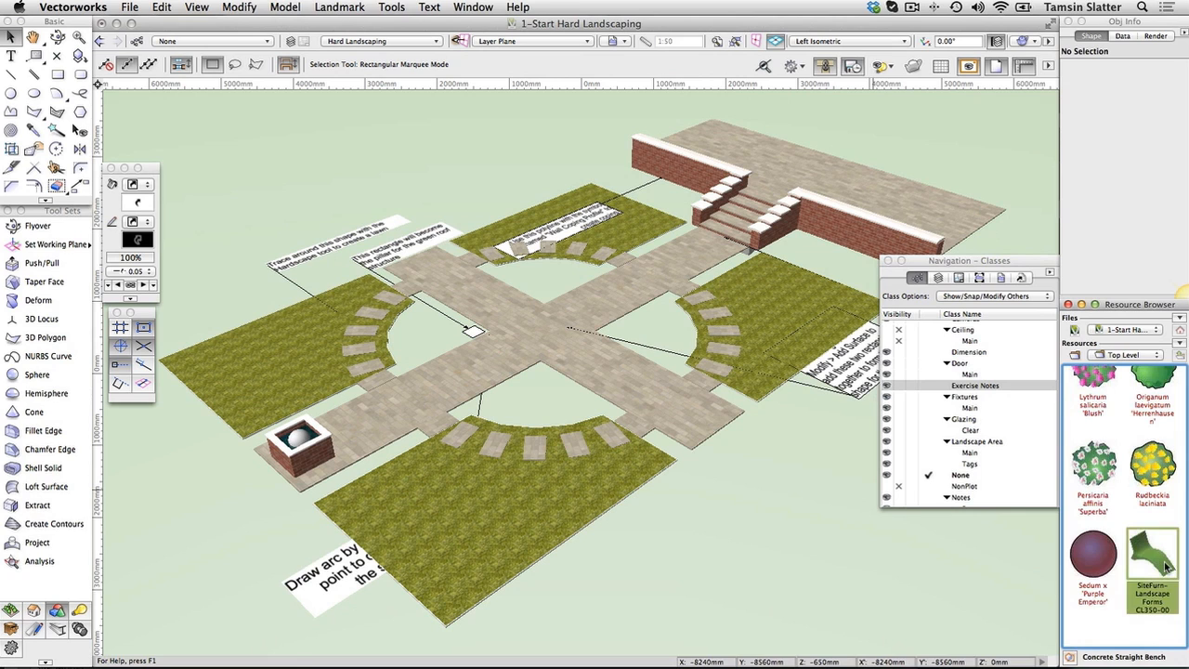
scroll(1166, 557, up, 3)
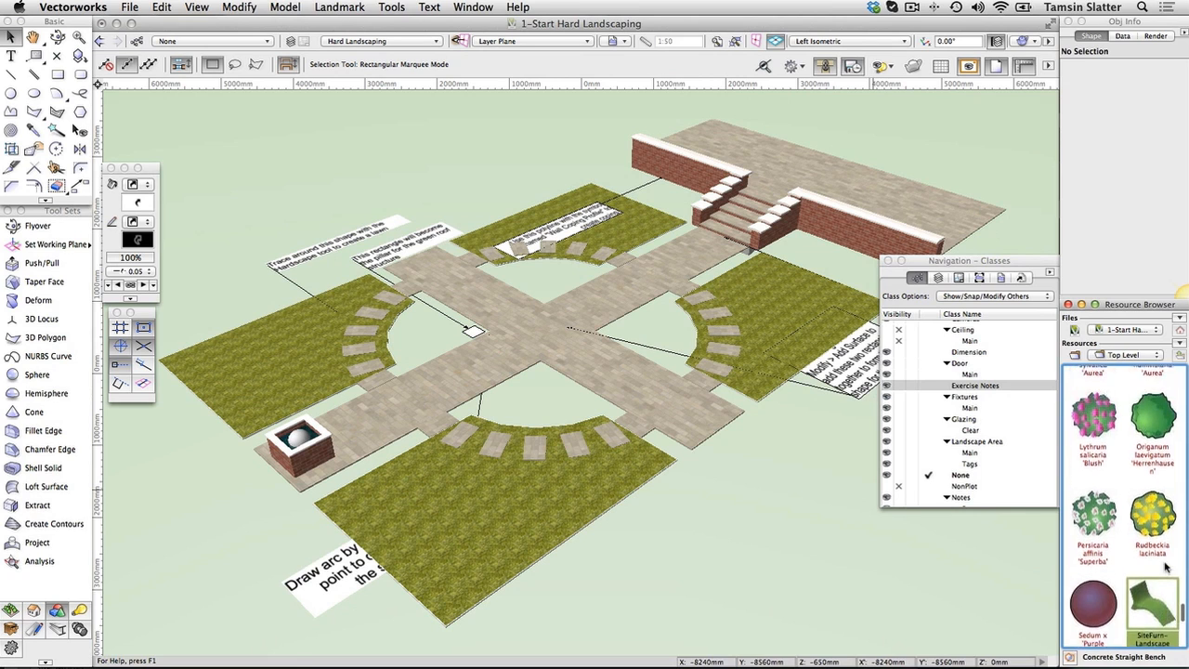
scroll(1166, 558, up, 10)
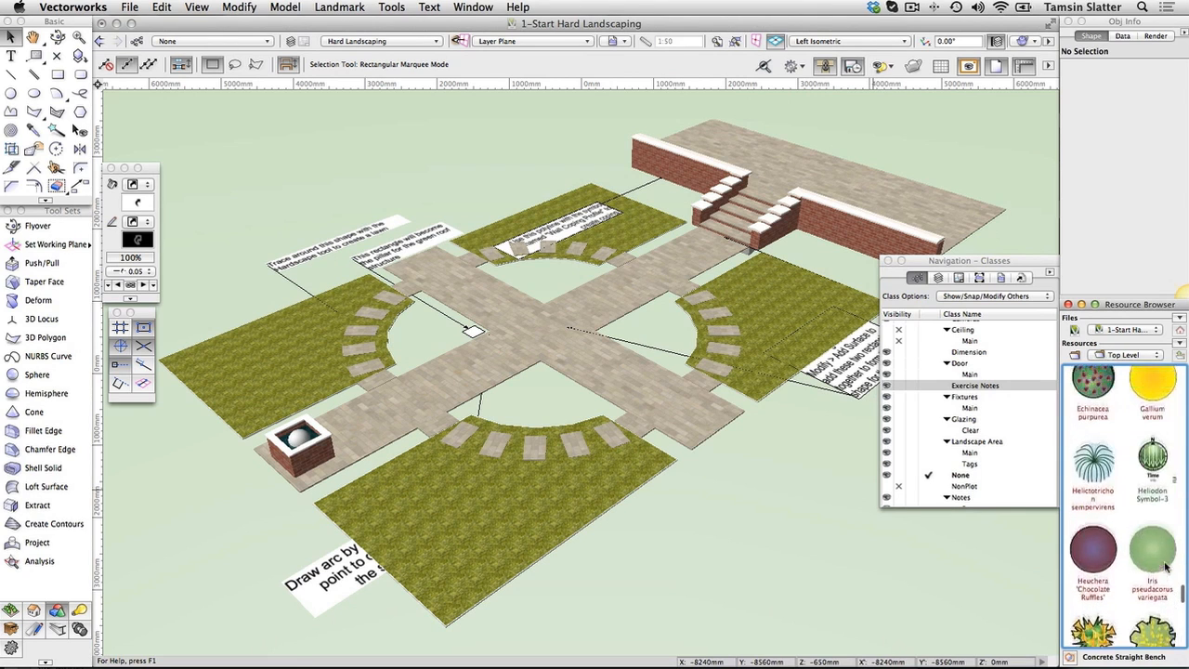
scroll(1166, 569, up, 2)
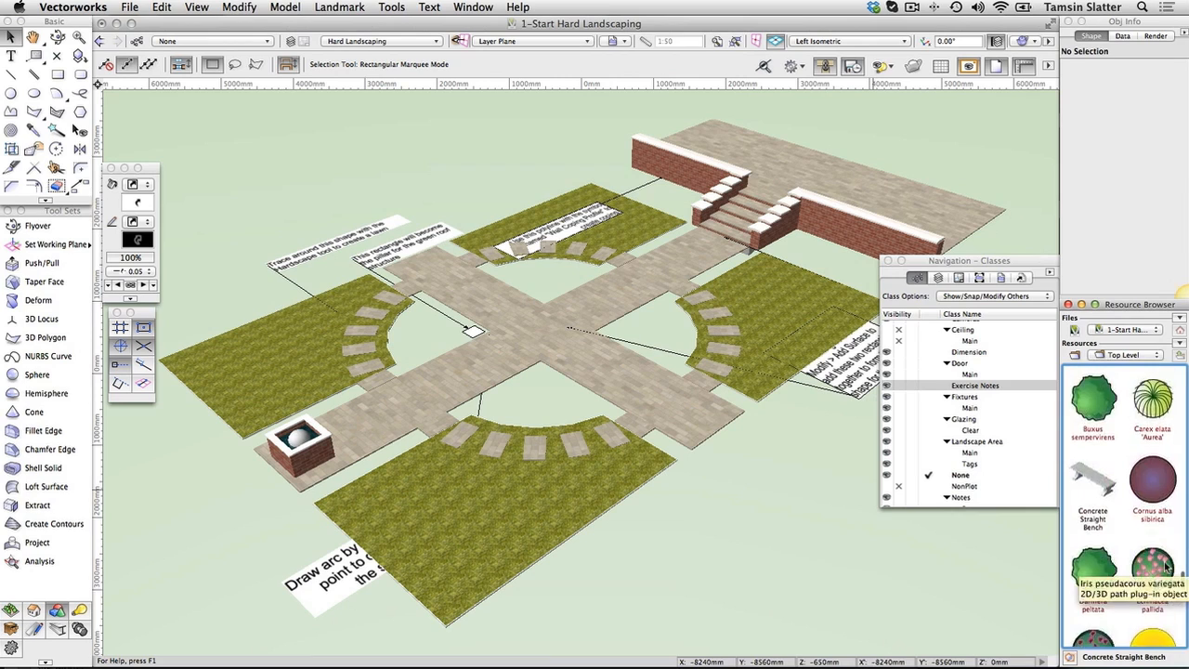
click(1095, 482)
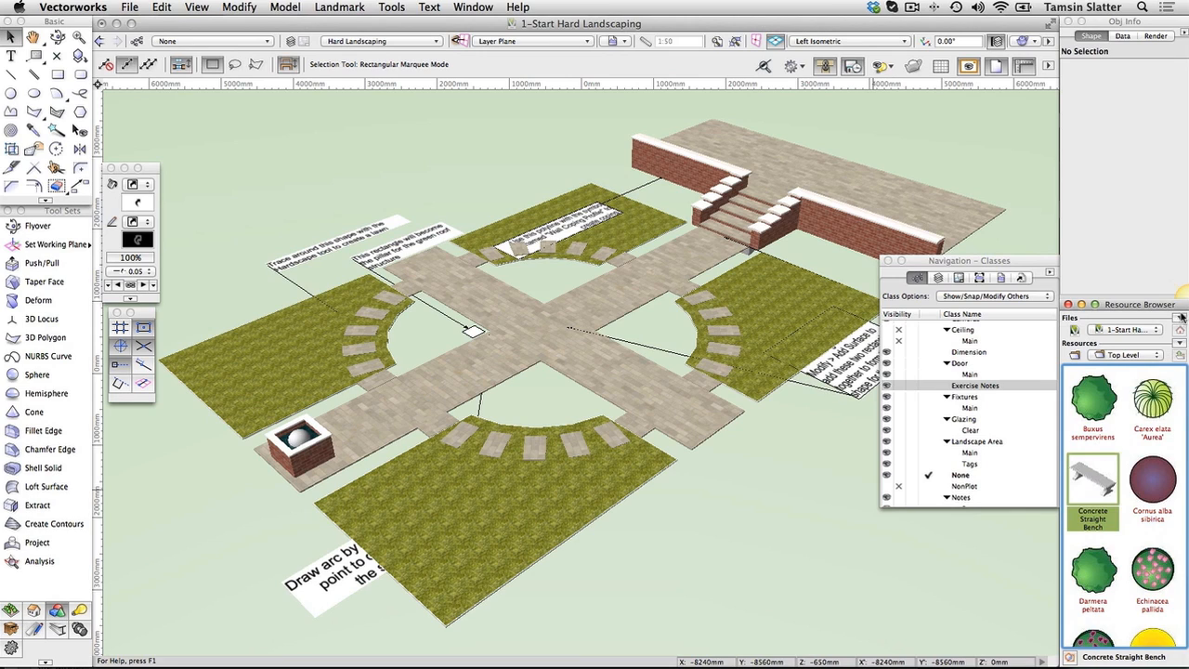
click(1182, 317)
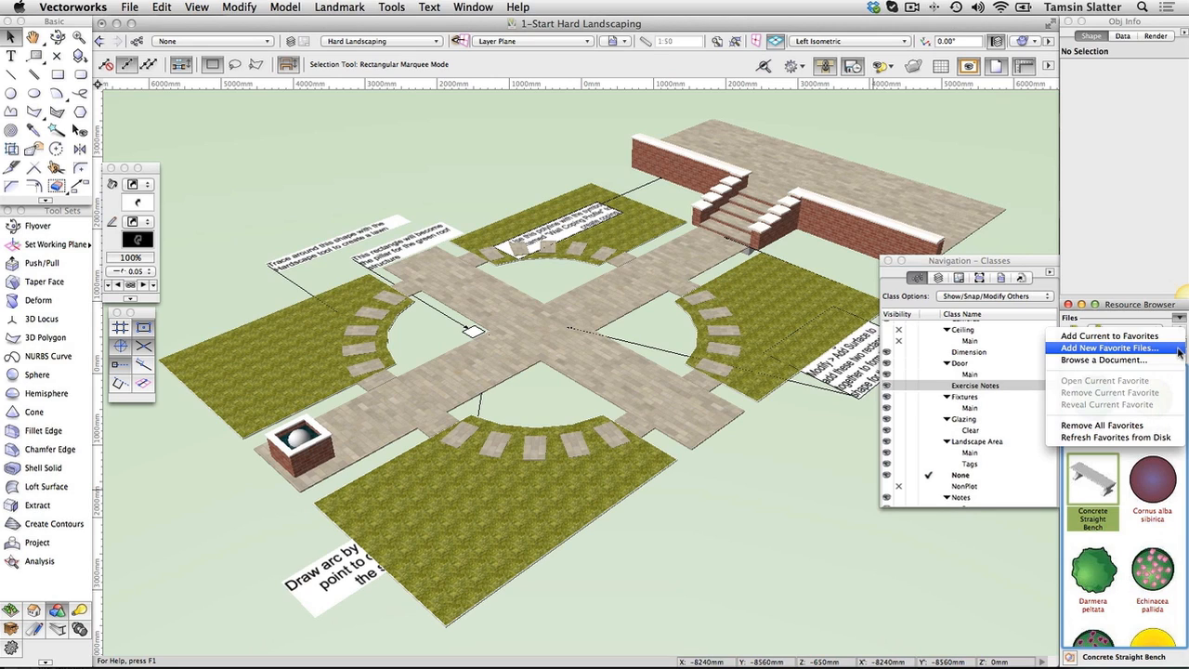
click(1151, 320)
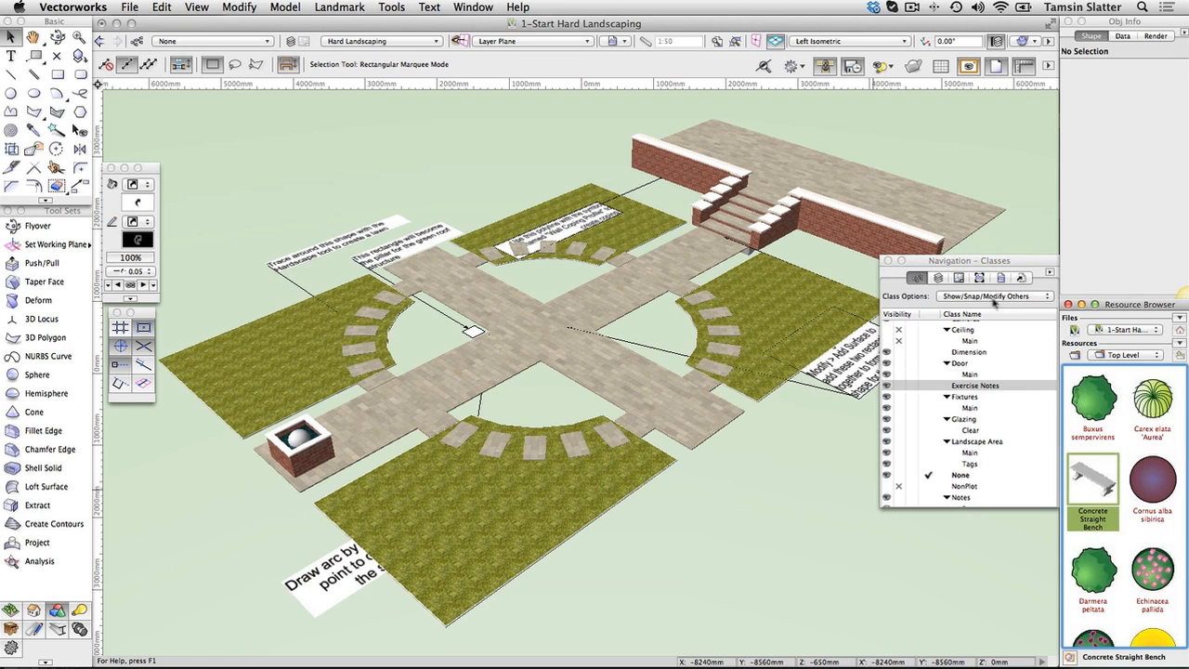
Step: Set the design layer options to Show/Snap Others
click(938, 278)
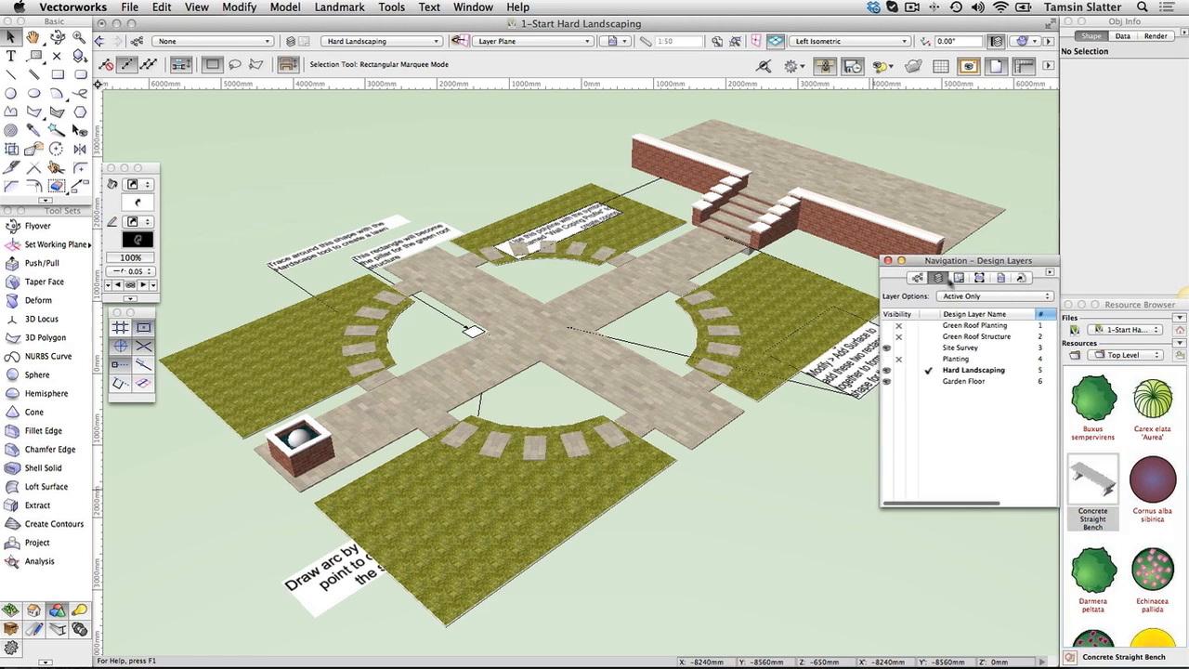
click(1006, 299)
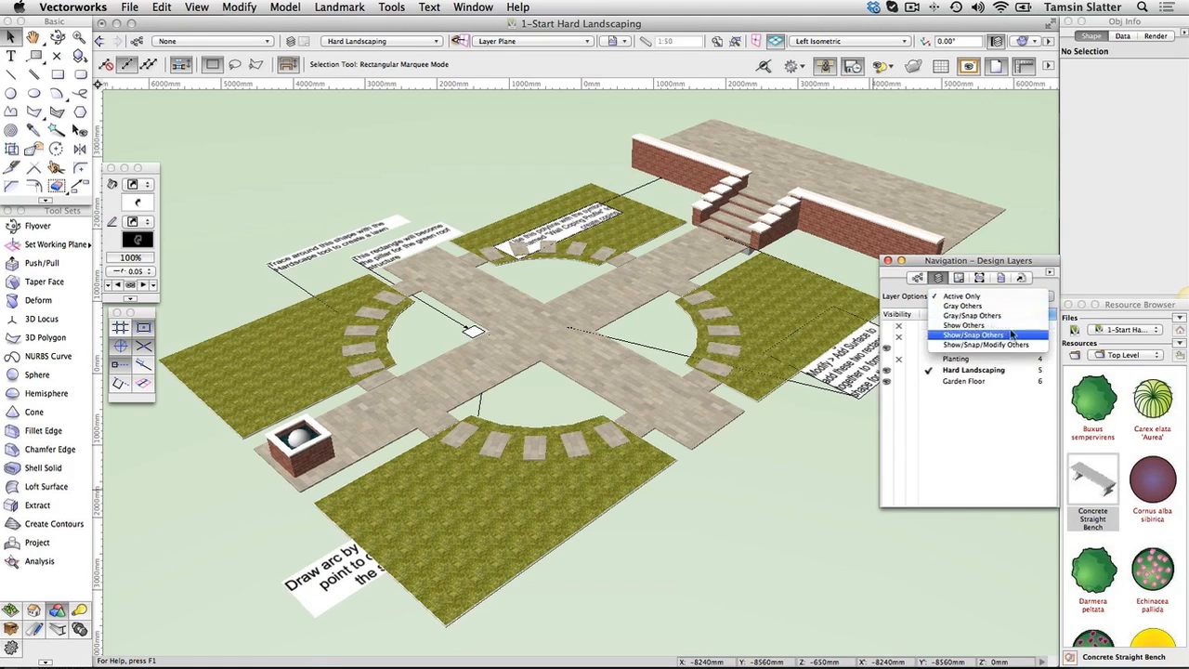
click(1011, 335)
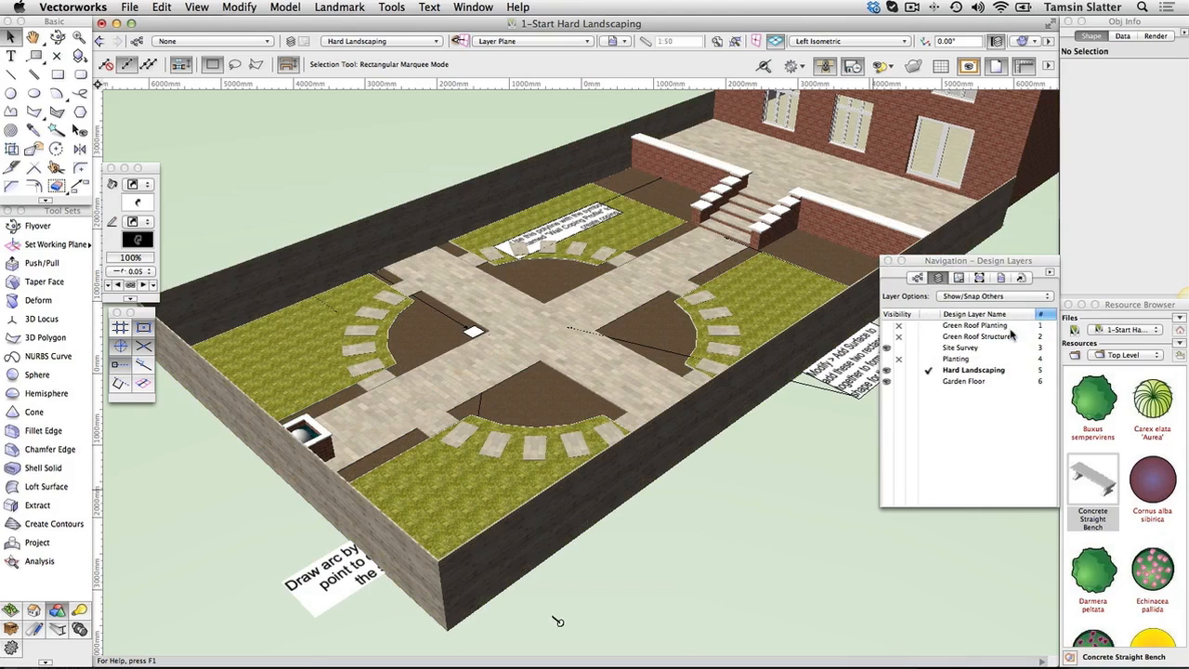
Step: Set the OpenGL rendering detail to High
click(1035, 41)
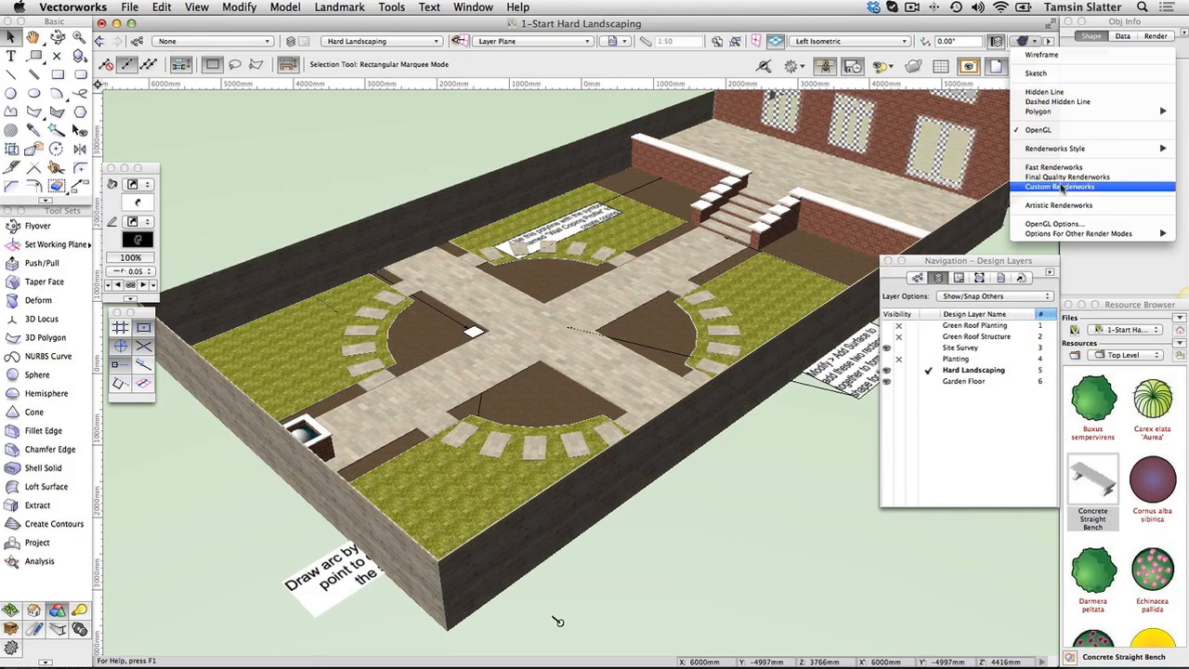
click(1069, 226)
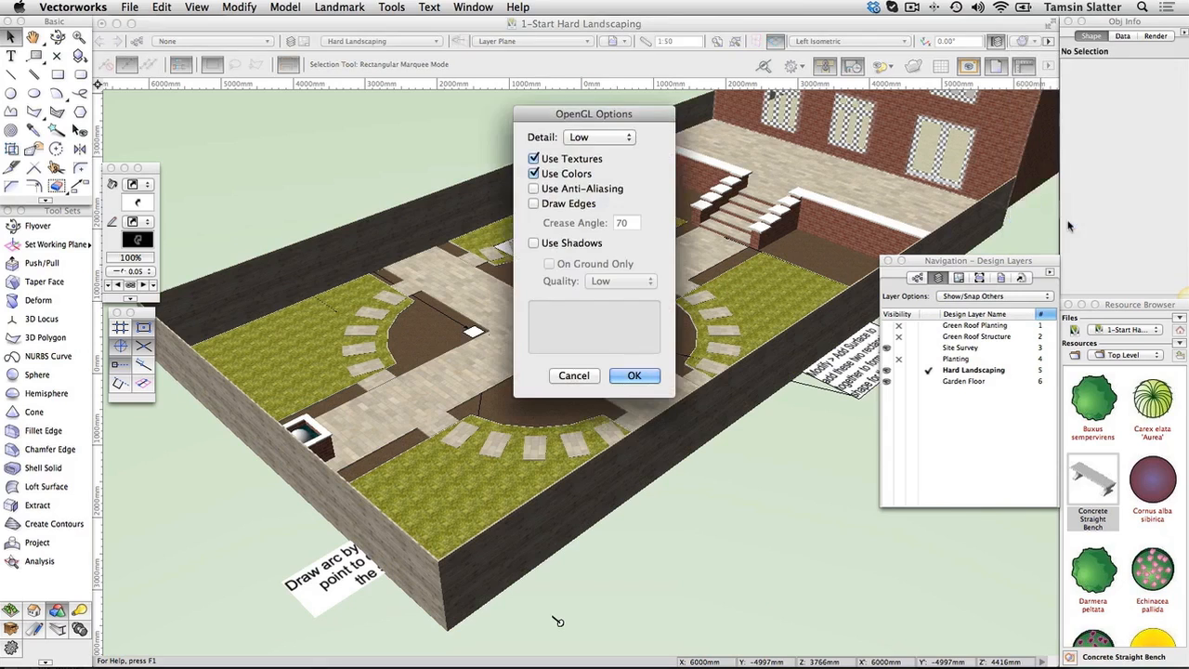
mouse_move(597, 160)
mouse_move(596, 139)
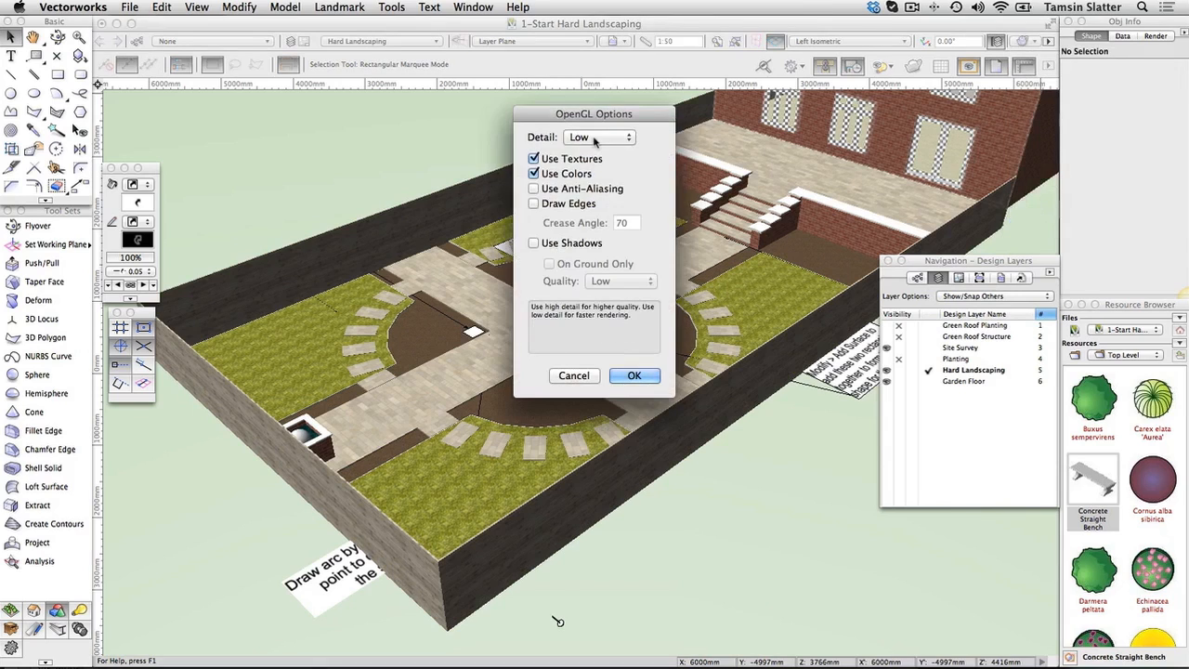
click(595, 139)
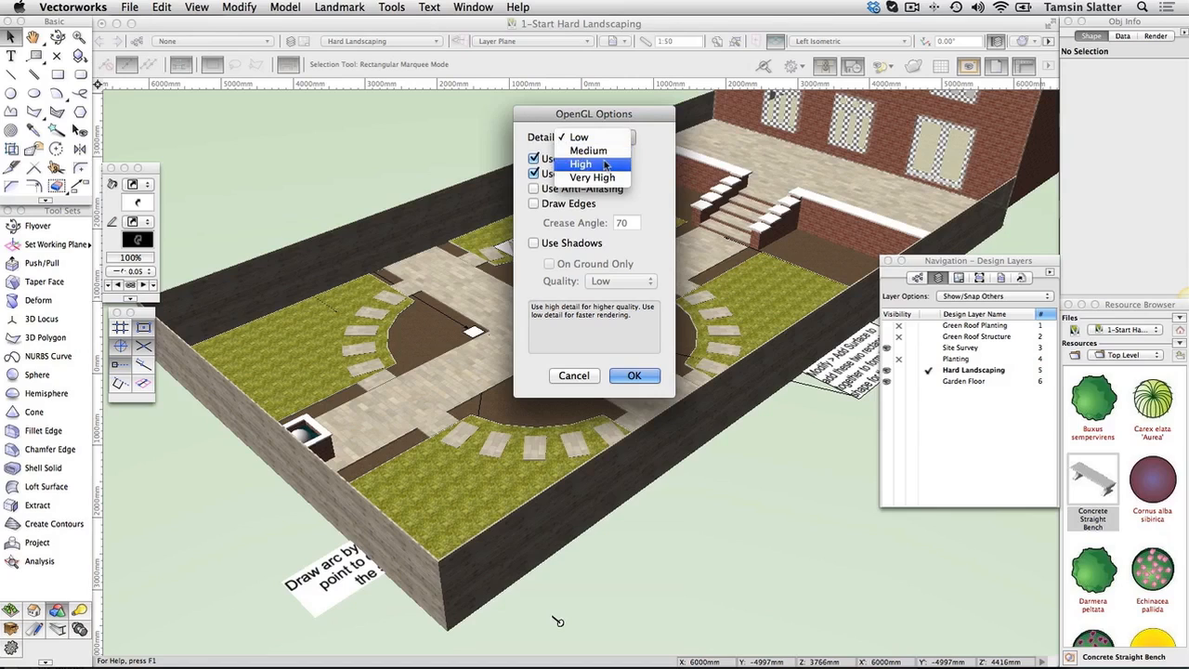
click(605, 164)
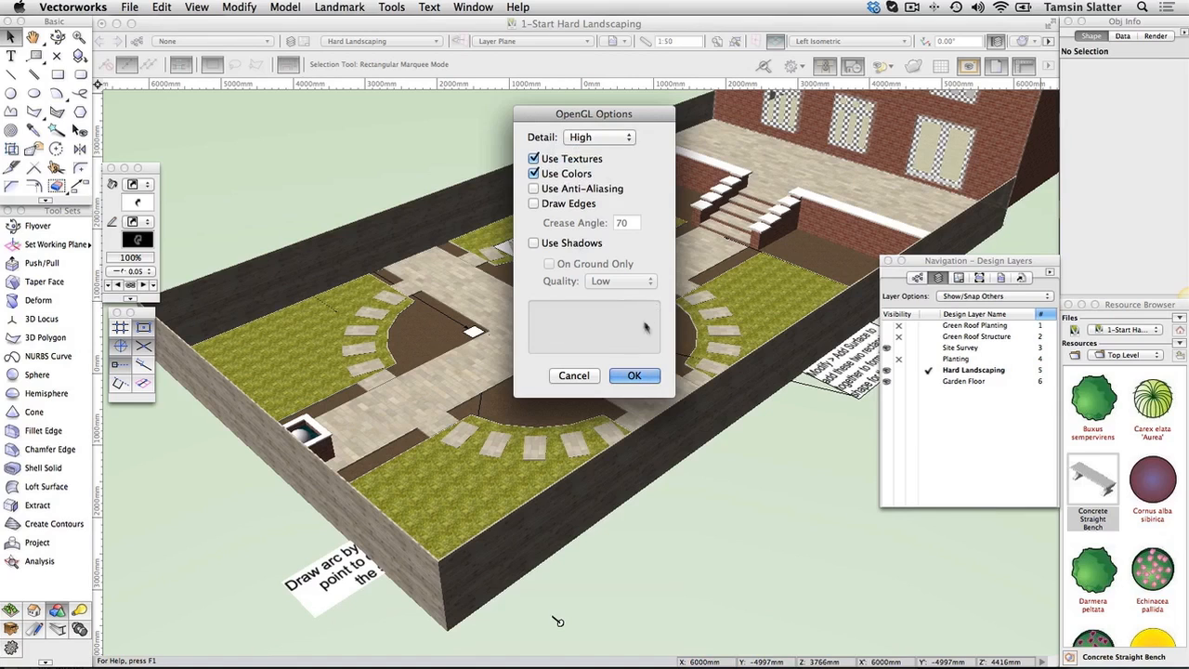
click(634, 376)
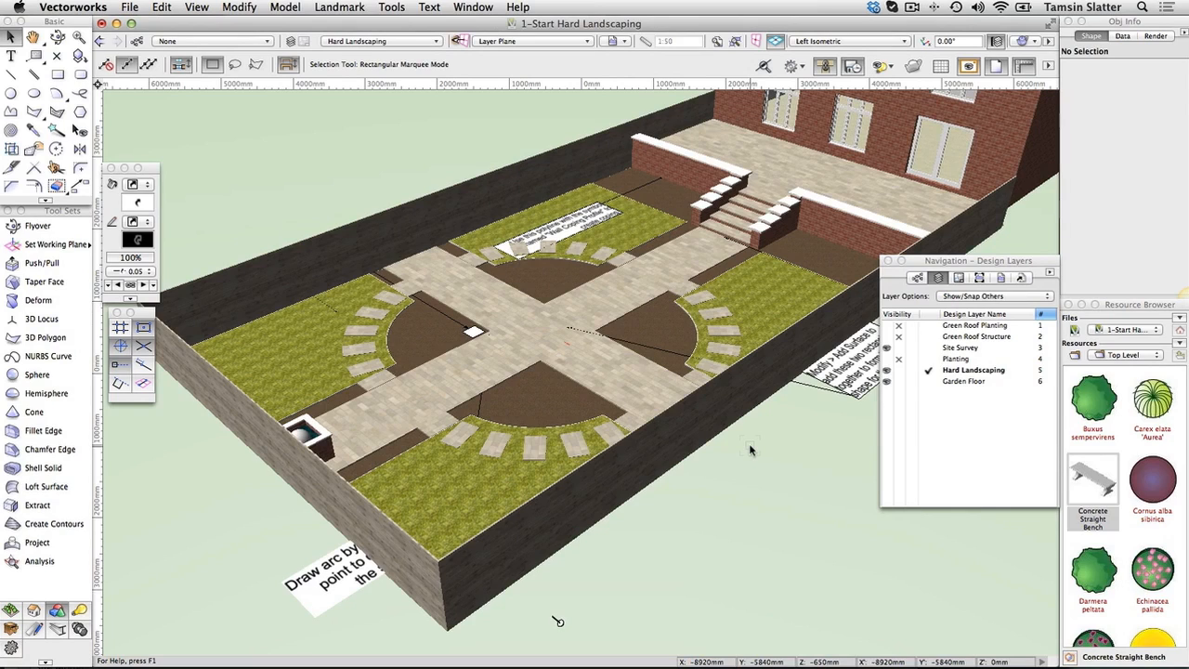
Step: Make Fixtures-Main the active class
click(543, 330)
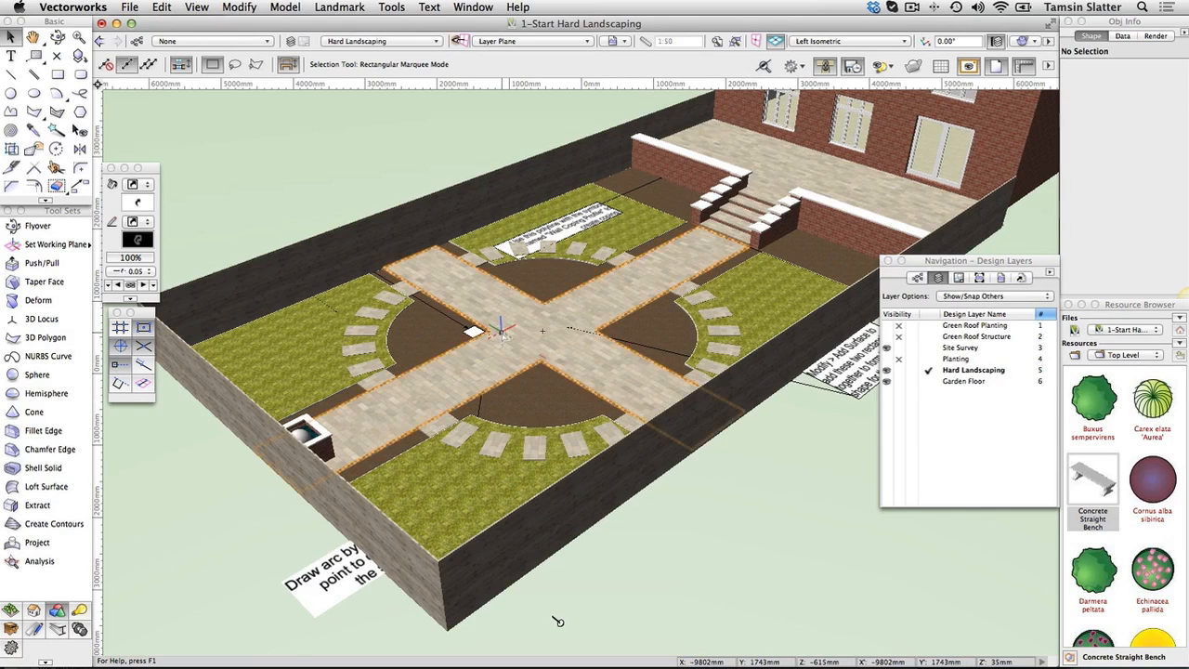
click(437, 319)
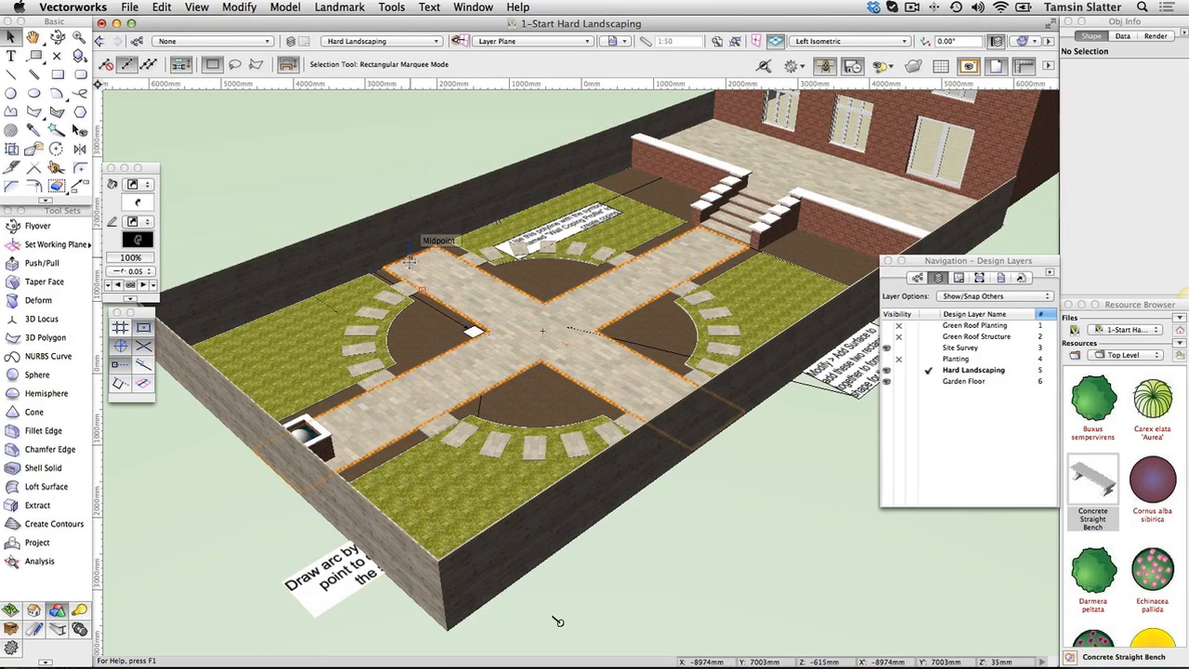
key(space)
drag(409, 261, 441, 279)
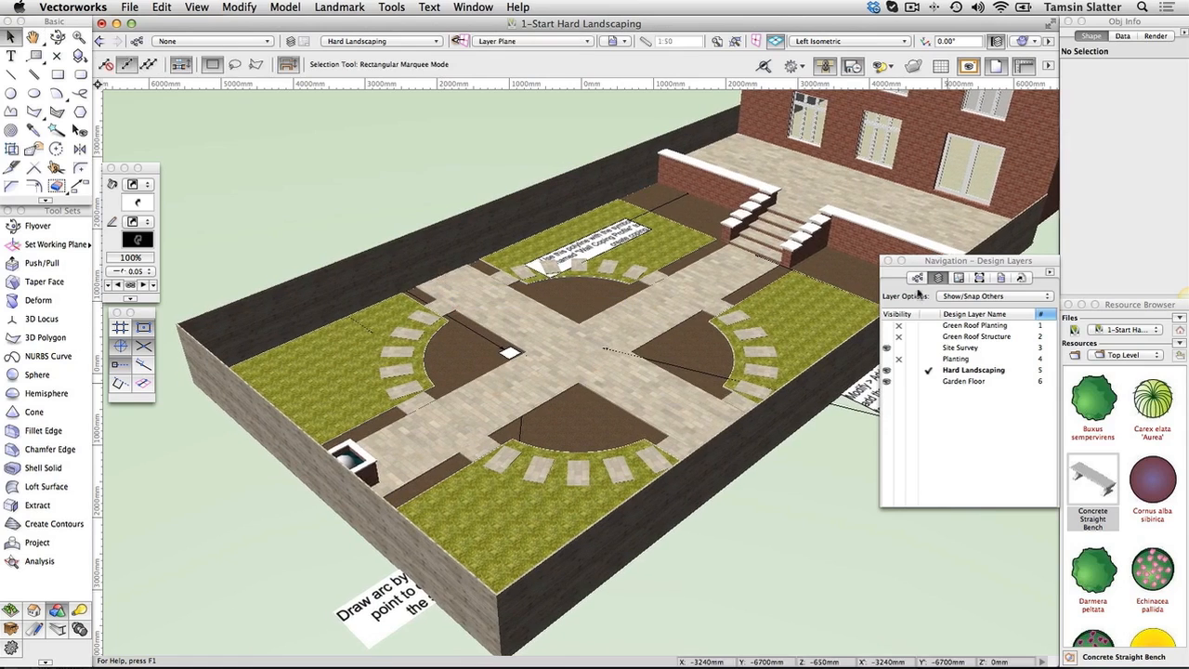
click(919, 279)
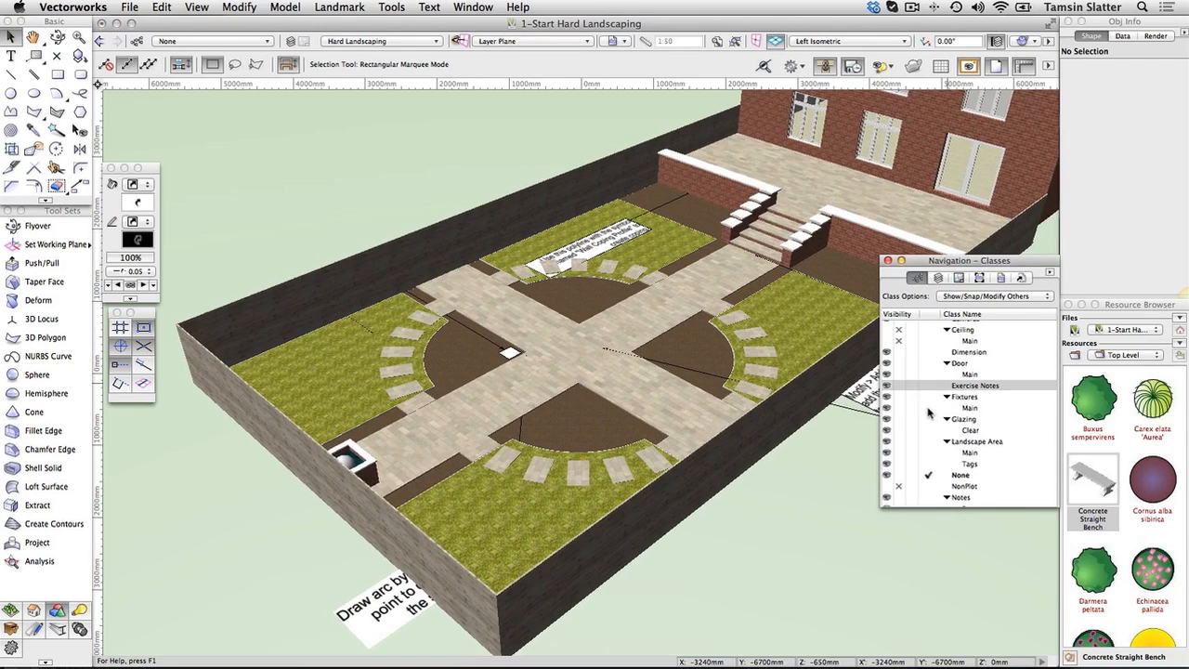
click(928, 409)
Step: Insert a Concrete Straight Bench symbol at each of the two opposite ends of the cross path, next to the long boundary walls
click(1098, 481)
double_click(1097, 481)
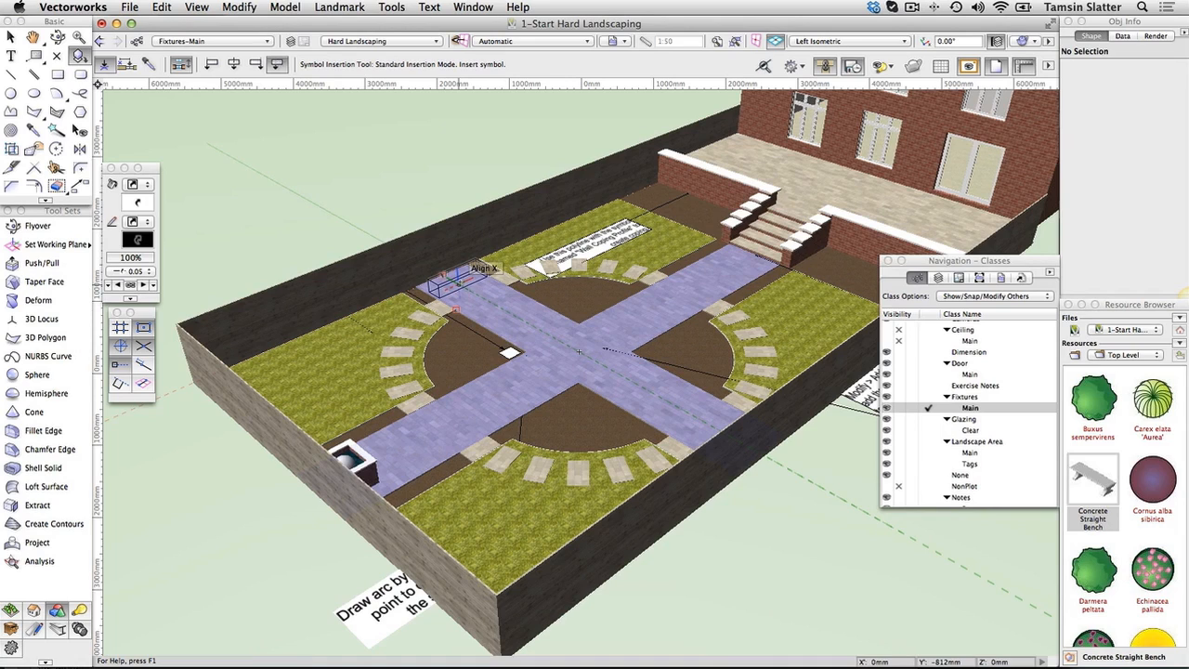
click(457, 279)
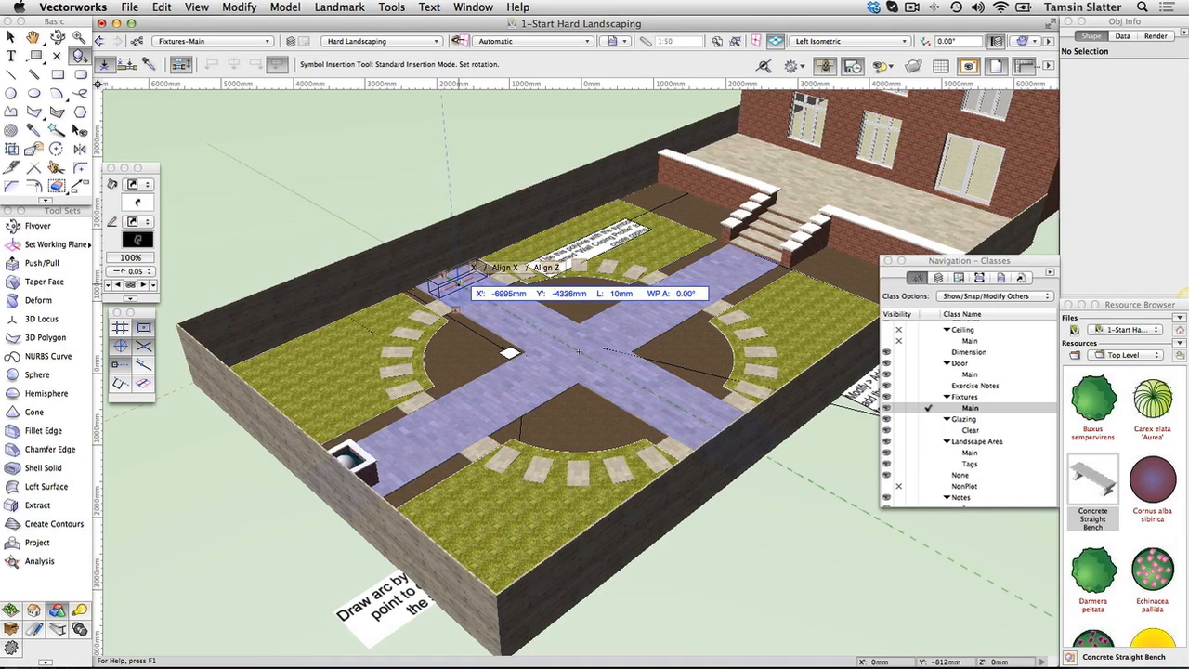
click(472, 267)
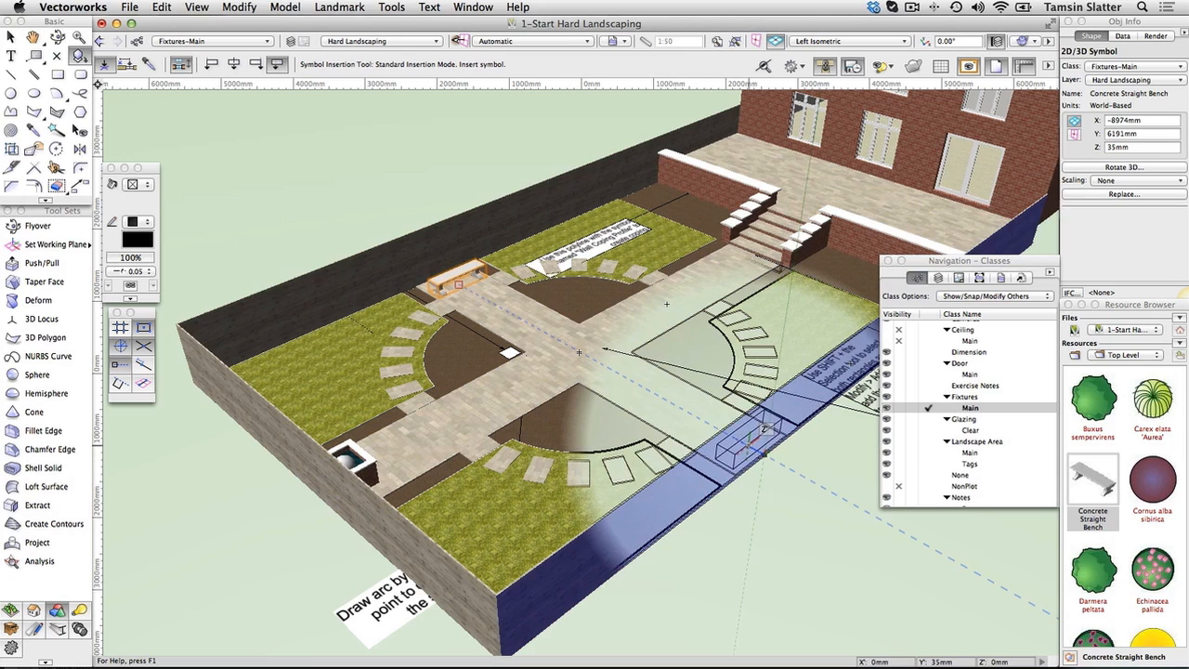
click(748, 444)
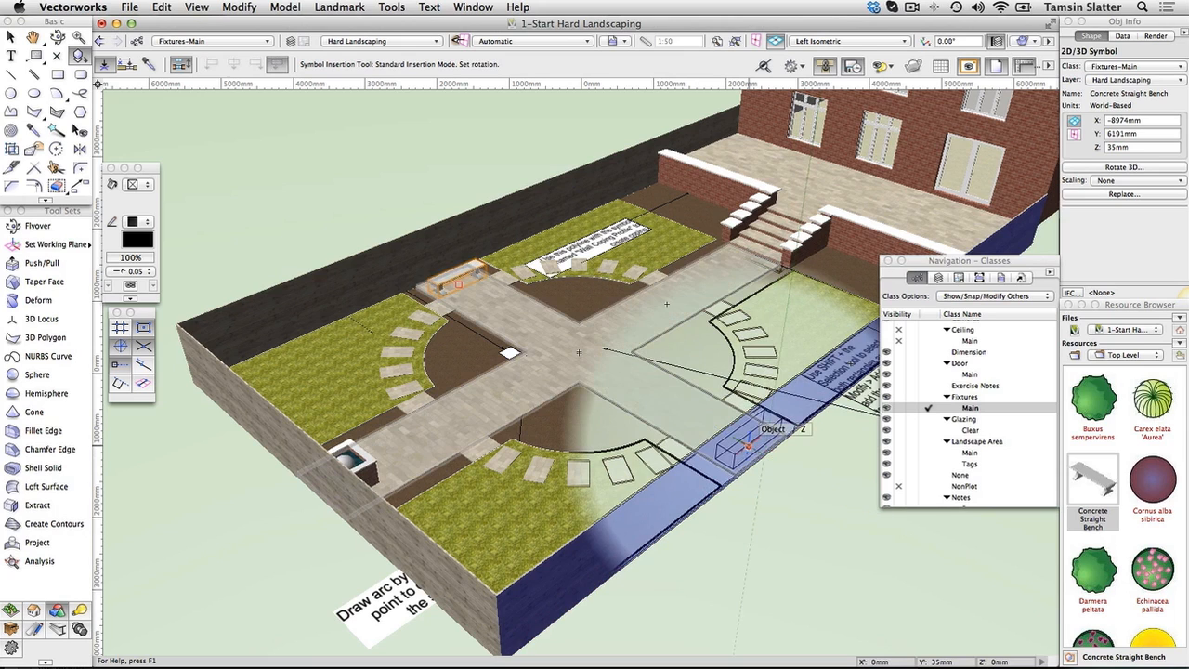
click(749, 444)
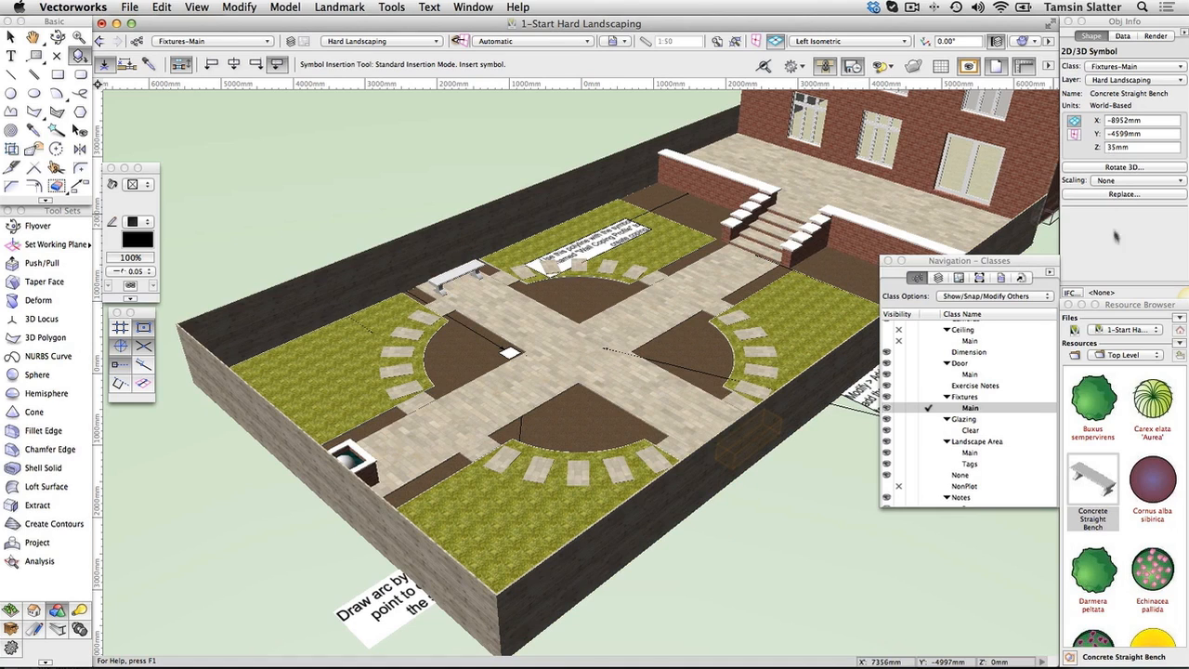
Step: Insert two SiteFurn-Landscape Forms CL350-00 seats on the lawn nearest the steps and the first bench, each rotated to a different angle
scroll(1152, 530, down, 5)
scroll(1152, 530, down, 5)
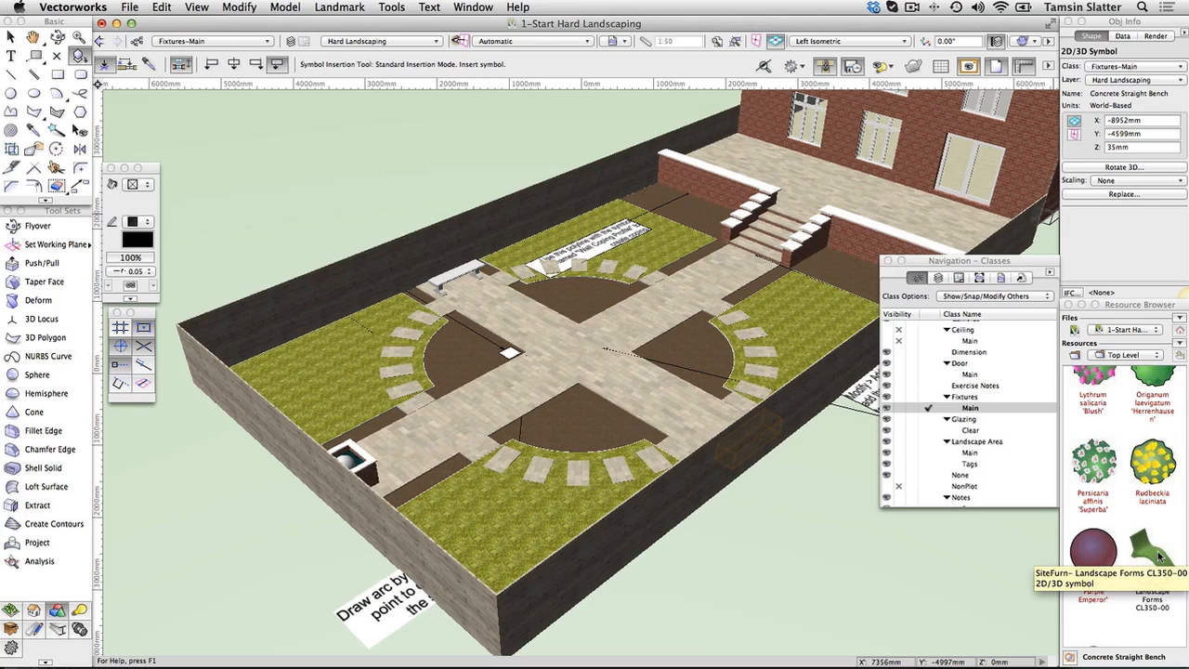
double_click(1153, 550)
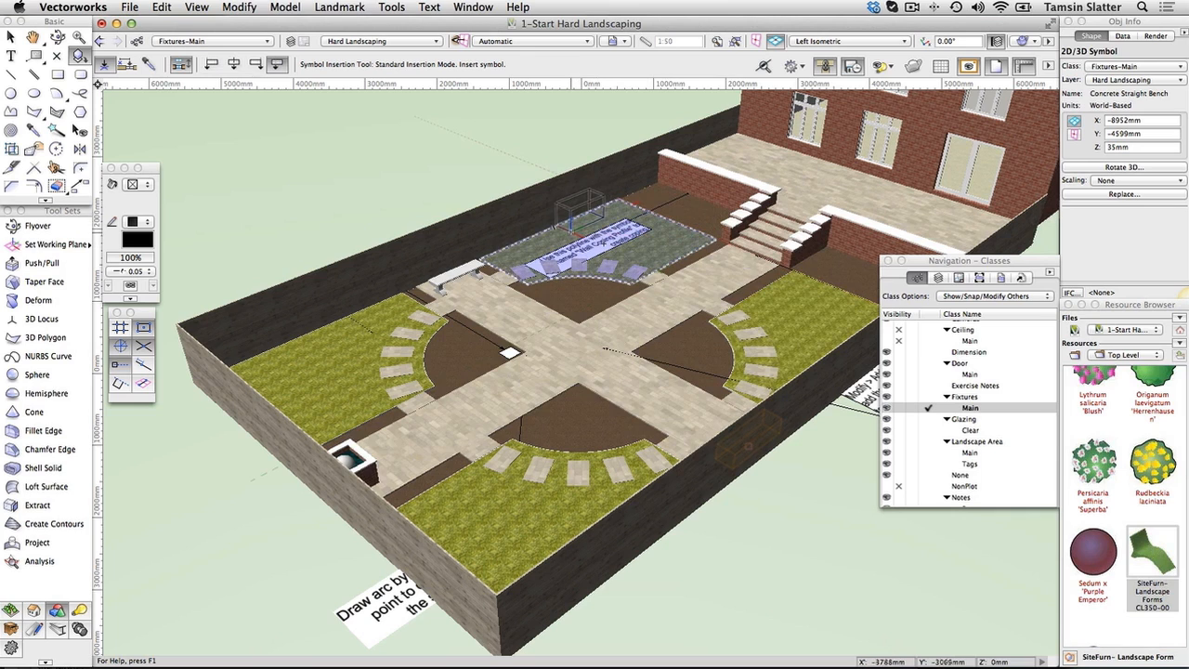
click(570, 224)
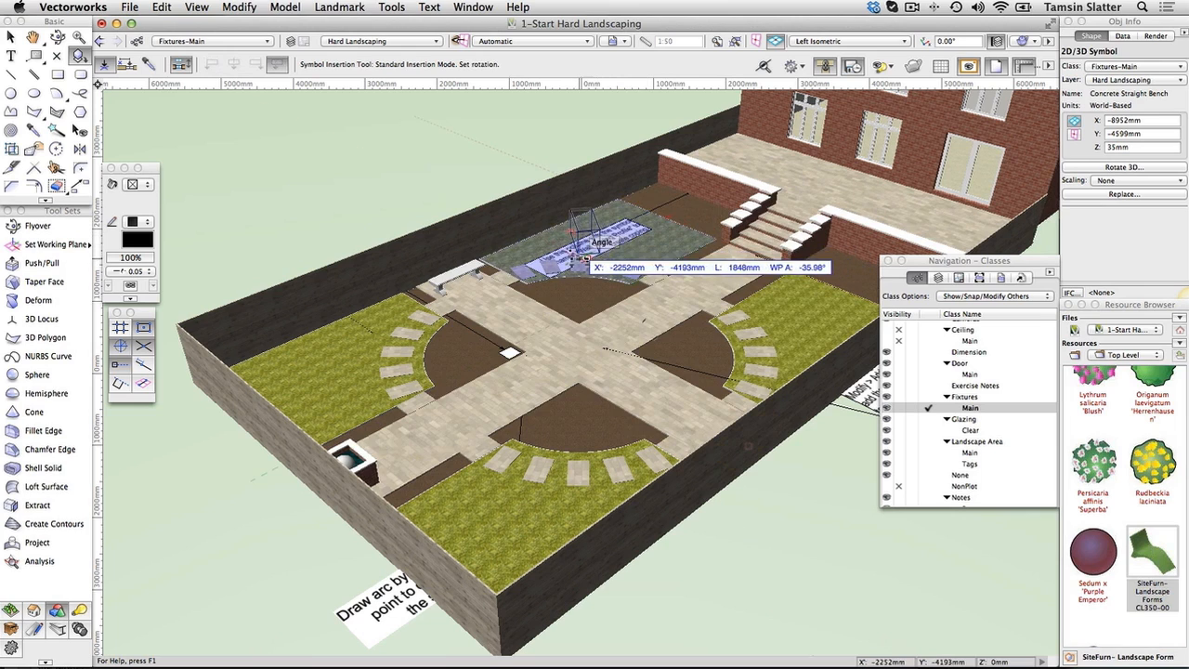
click(578, 253)
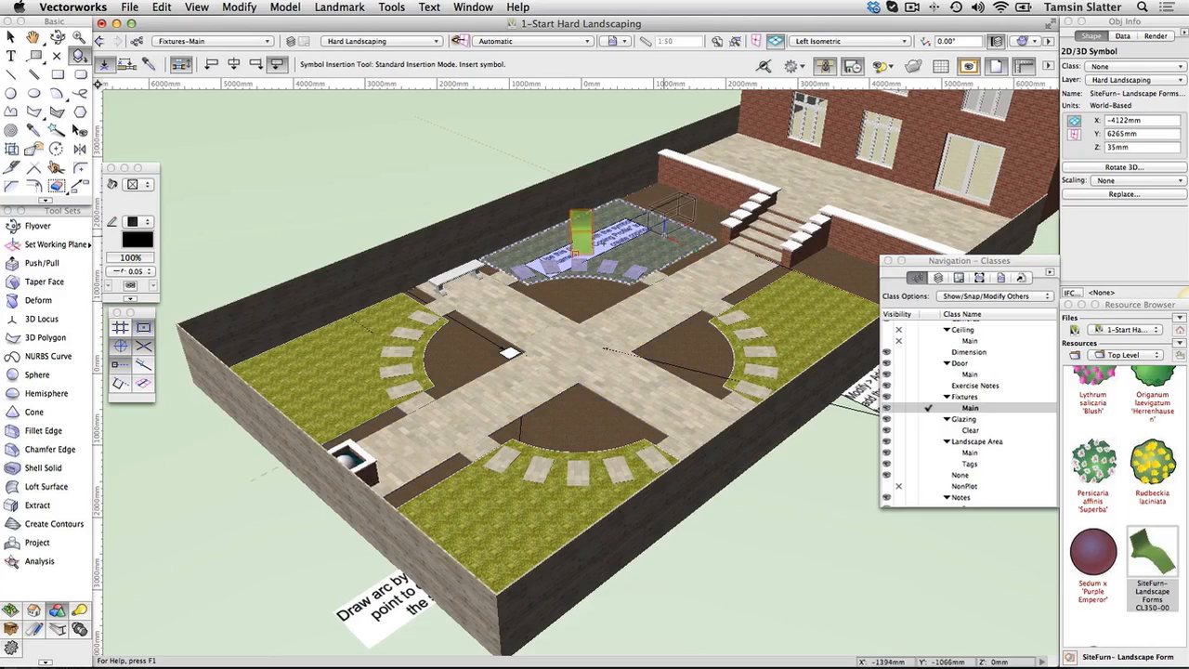
click(580, 249)
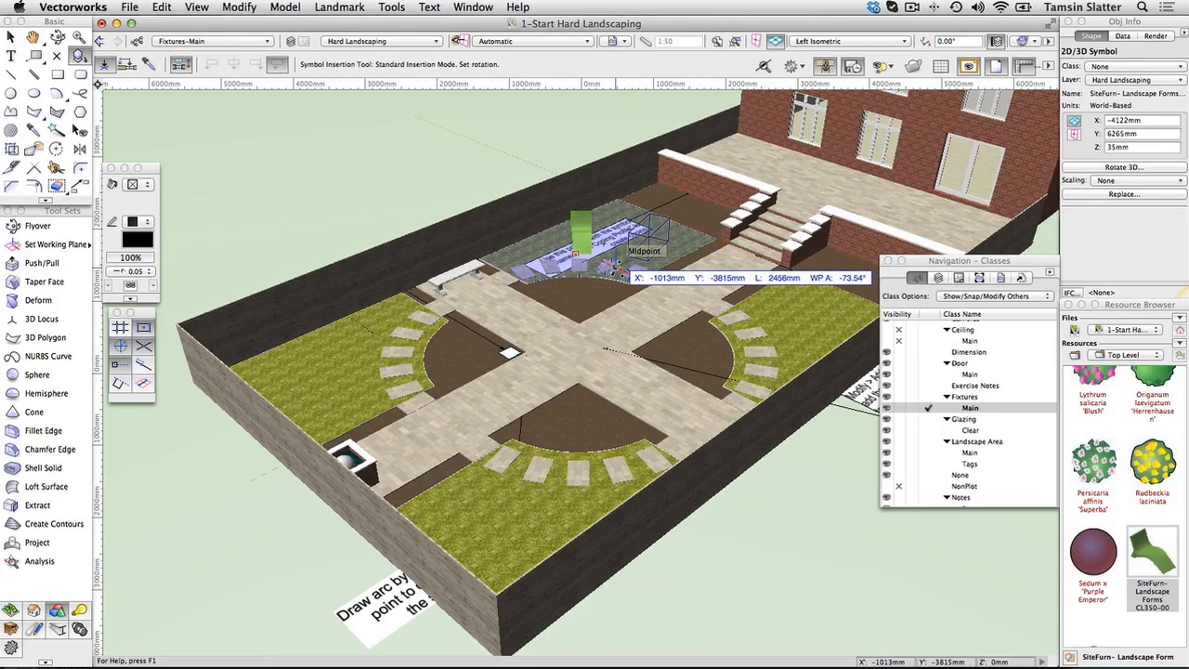
click(613, 270)
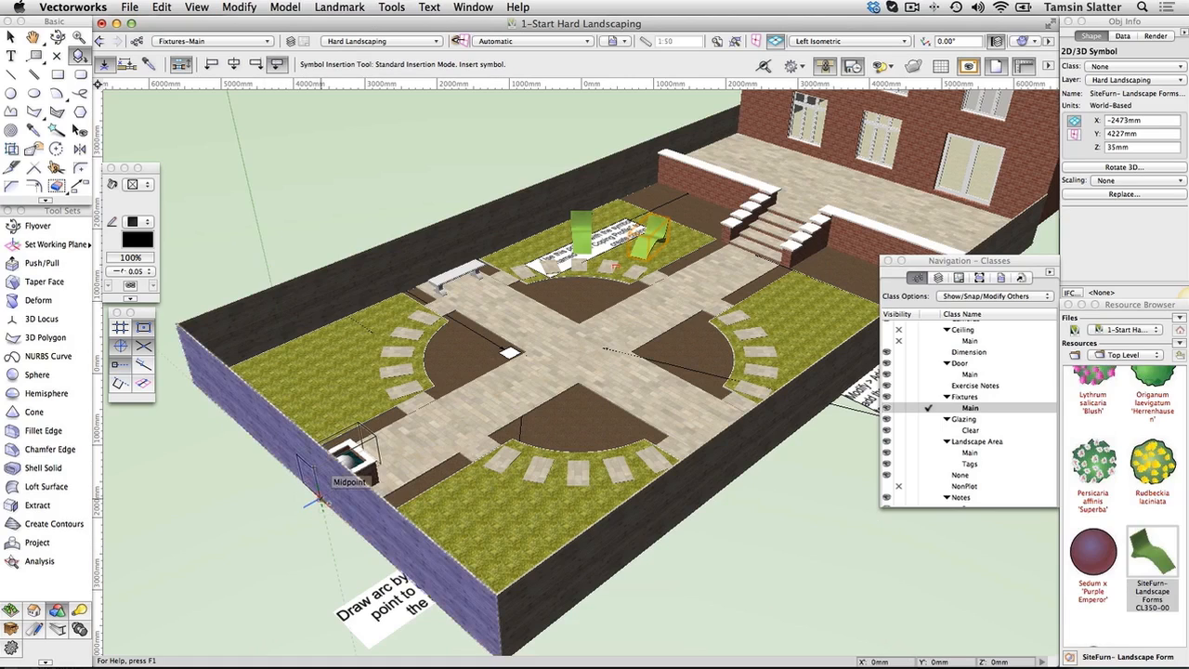
Step: View through the end boundary wall around the brick pillar using the X-ray display
key(b)
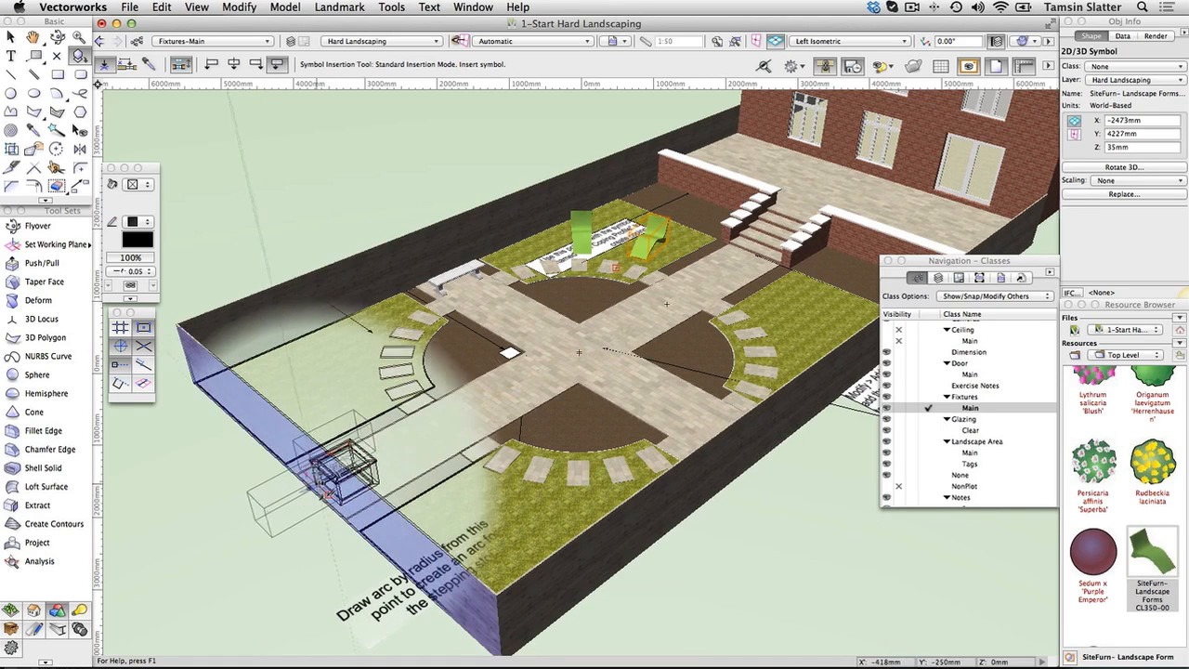
Step: Select the end-wall water feature's coping, side walls, extruded slab and sphere individually using X-ray display, examine their properties, and clear the selection
click(325, 474)
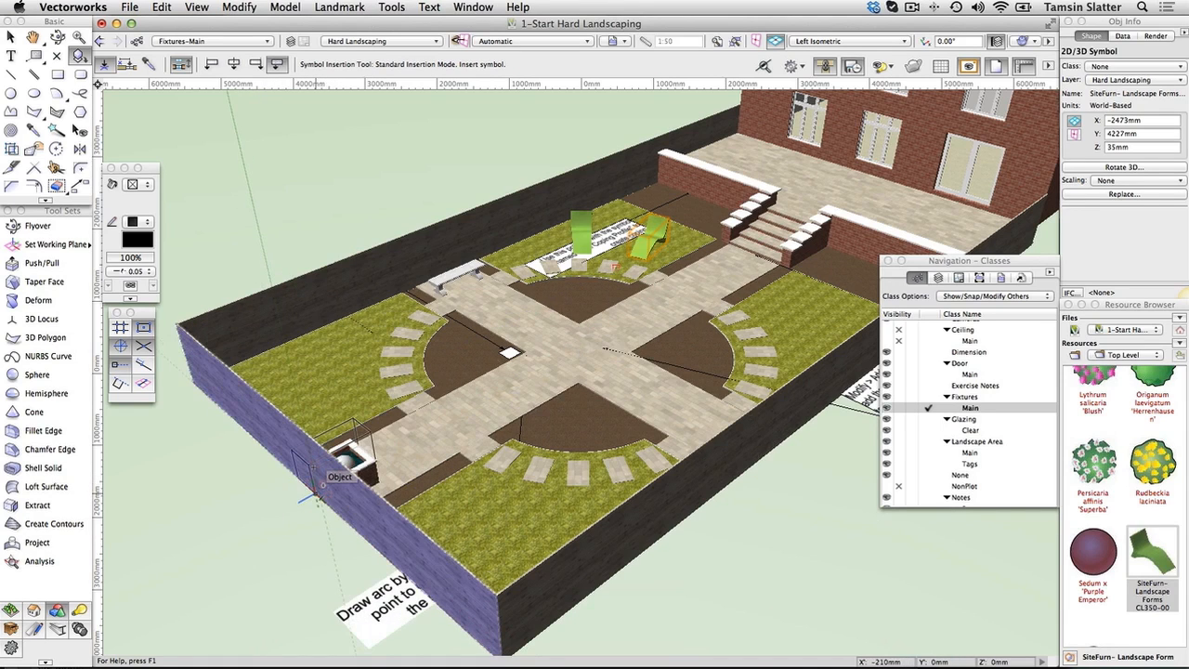
key(x)
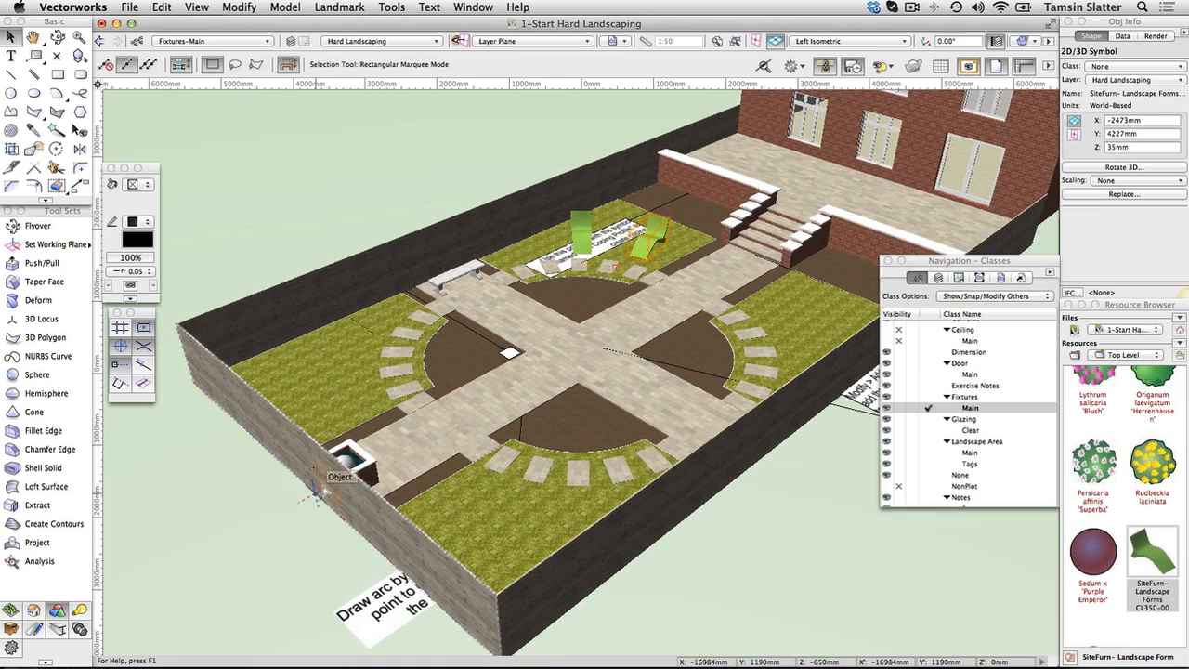
key(b)
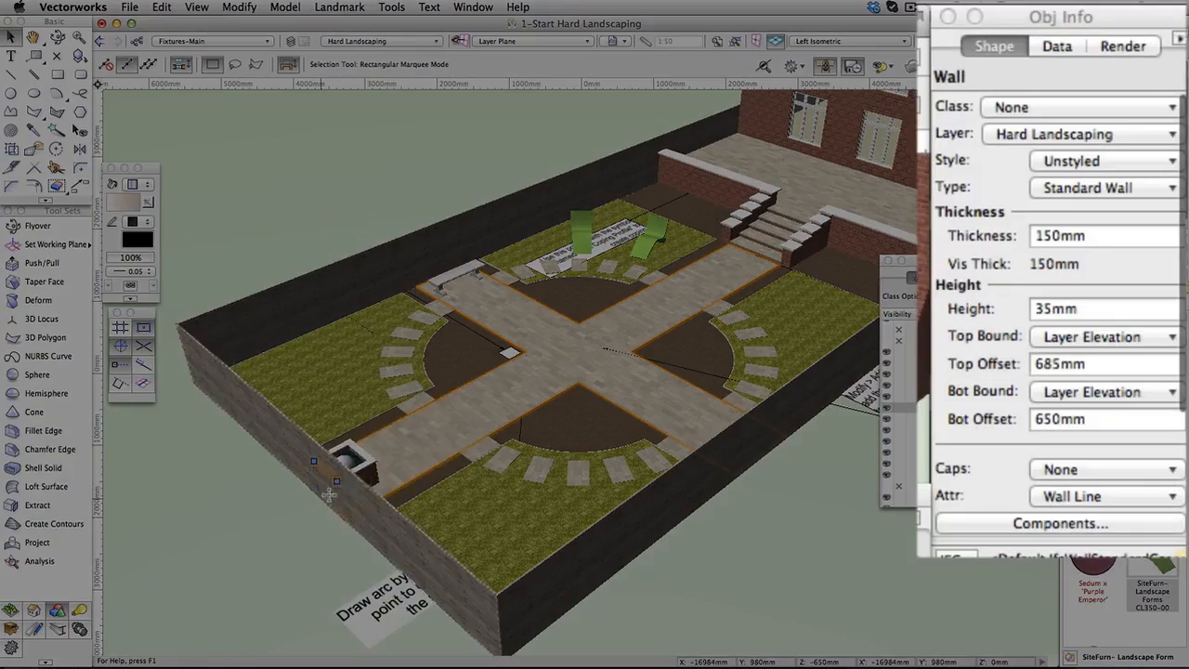
key(b)
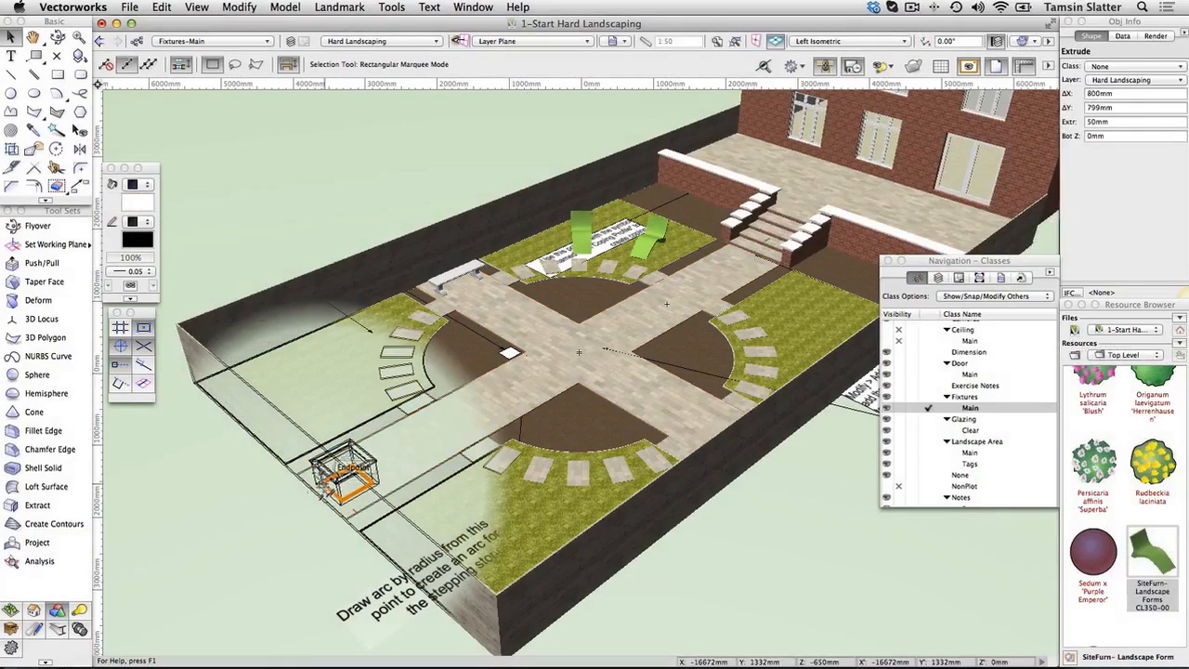
click(316, 472)
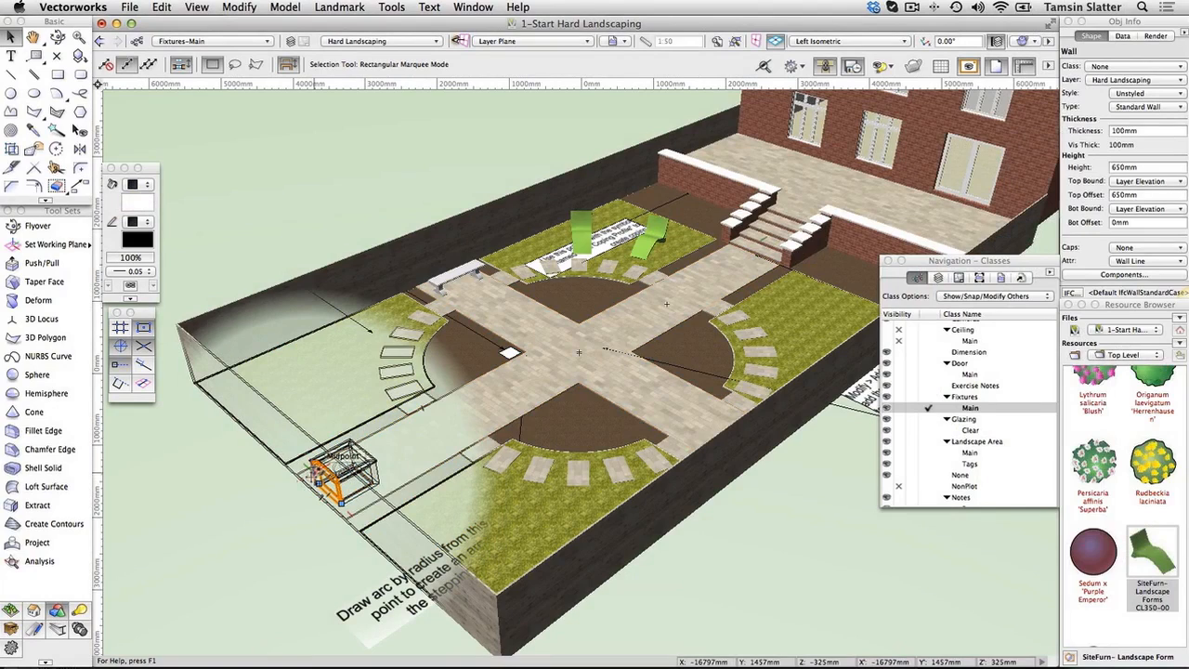
click(316, 468)
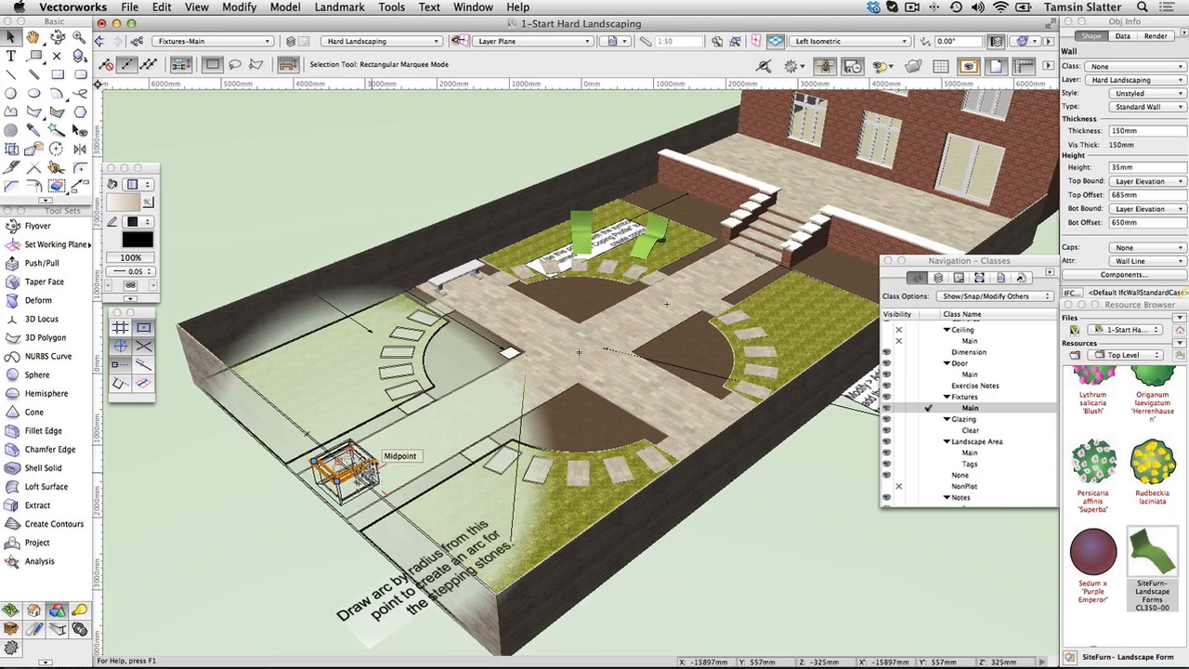
click(374, 464)
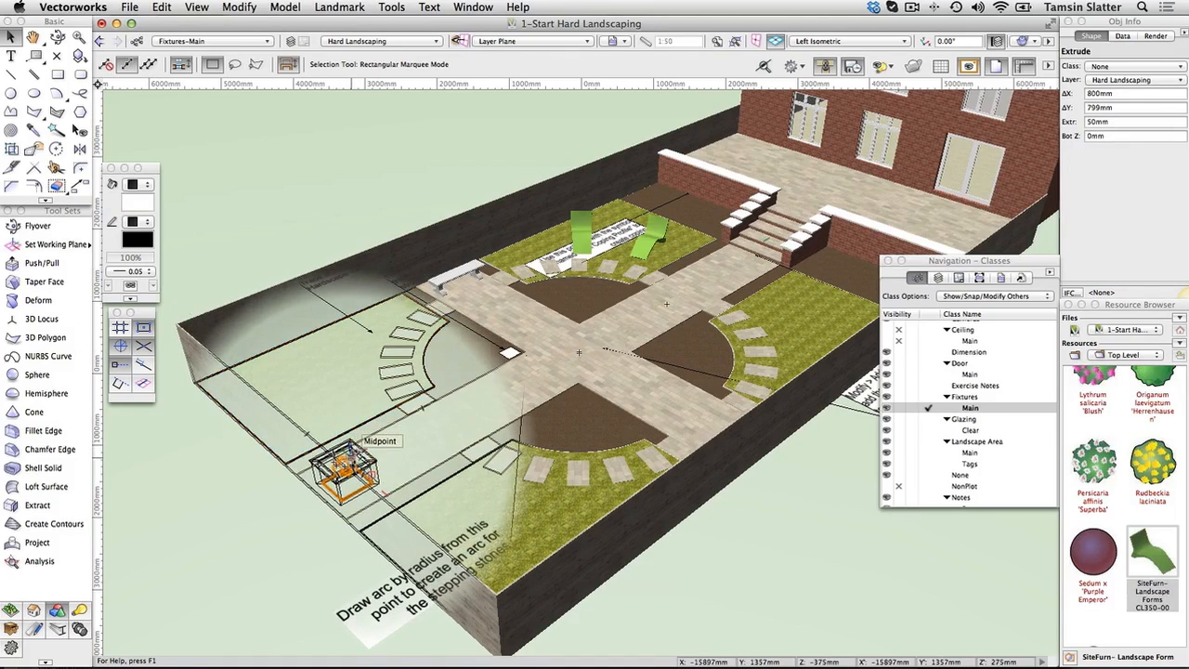
click(358, 453)
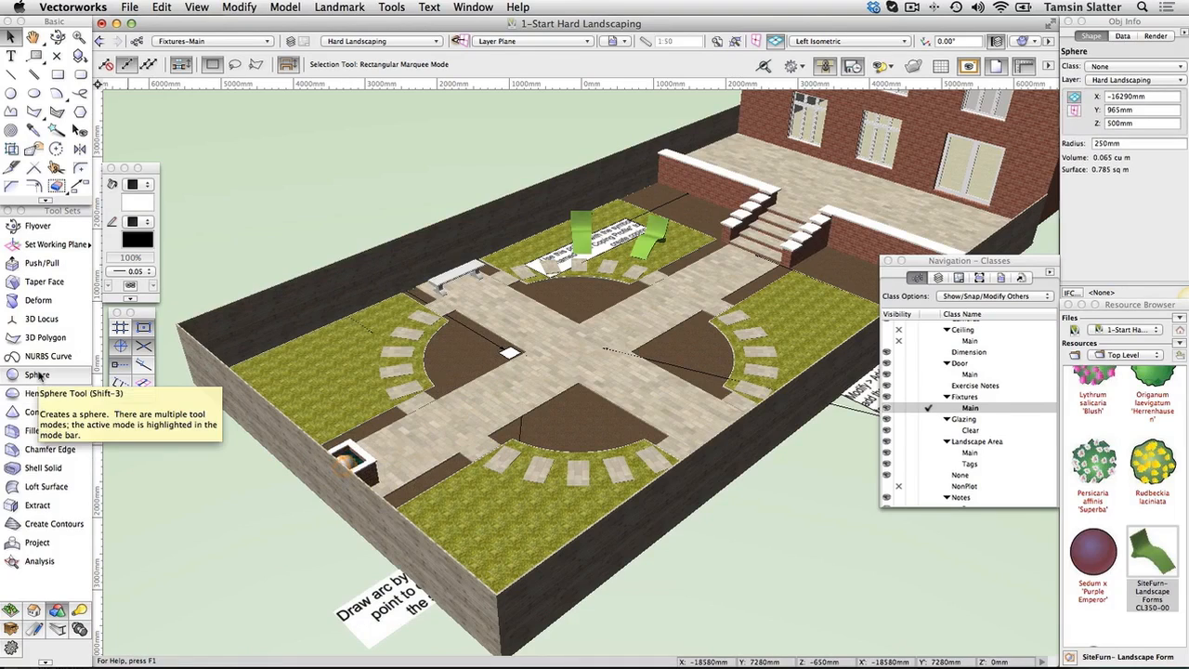
click(258, 528)
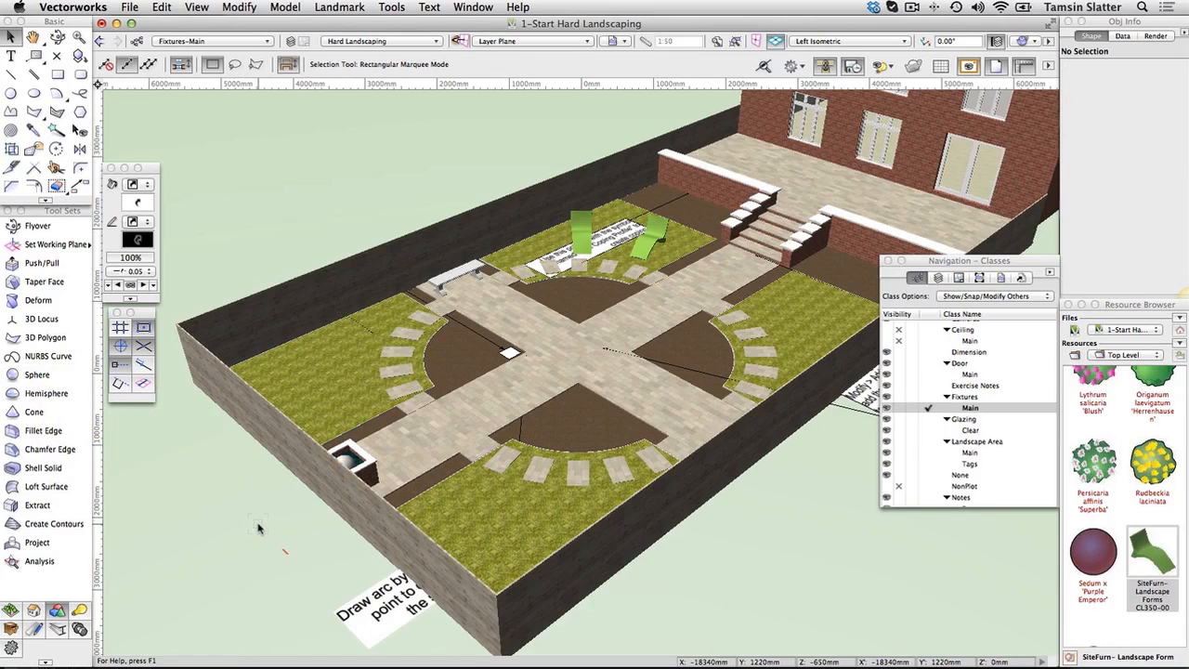